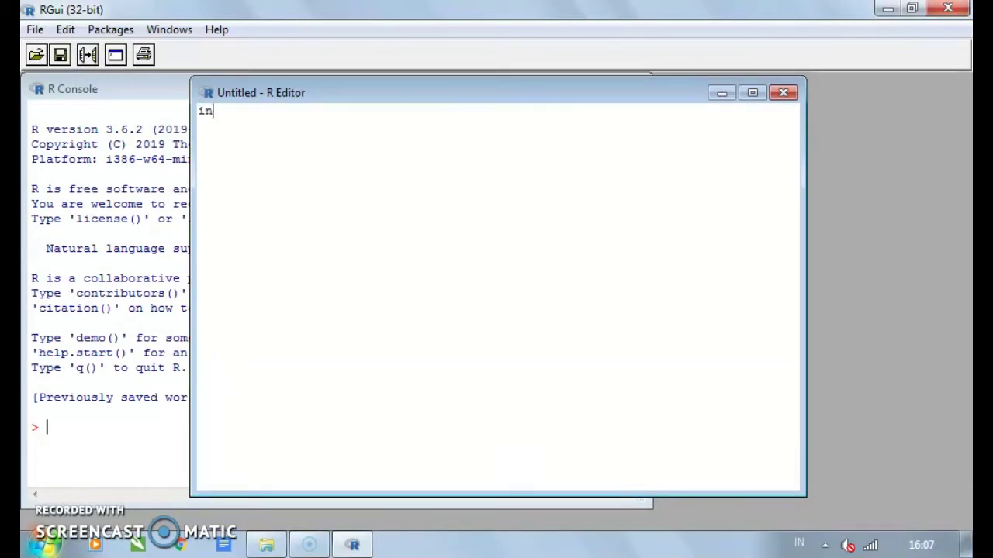
Write install.packages("installr") in the script and run that line.
type("install.packages")
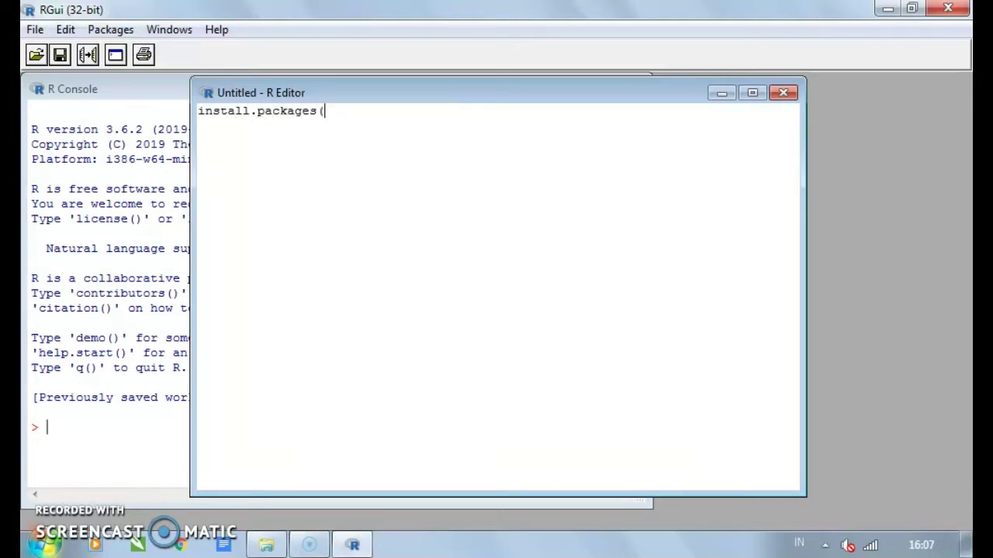
type("(\"installr\")")
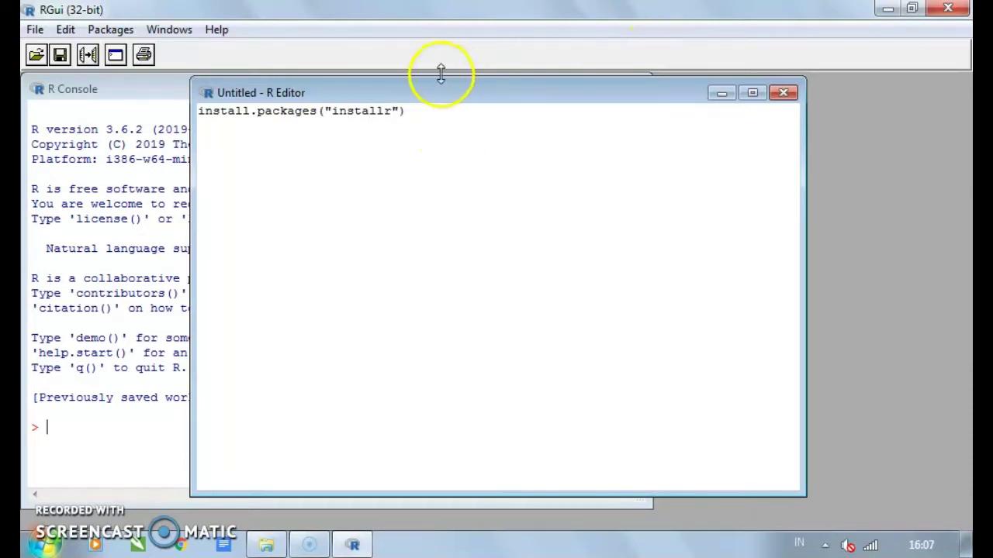
left_click_drag(407, 111, 197, 114)
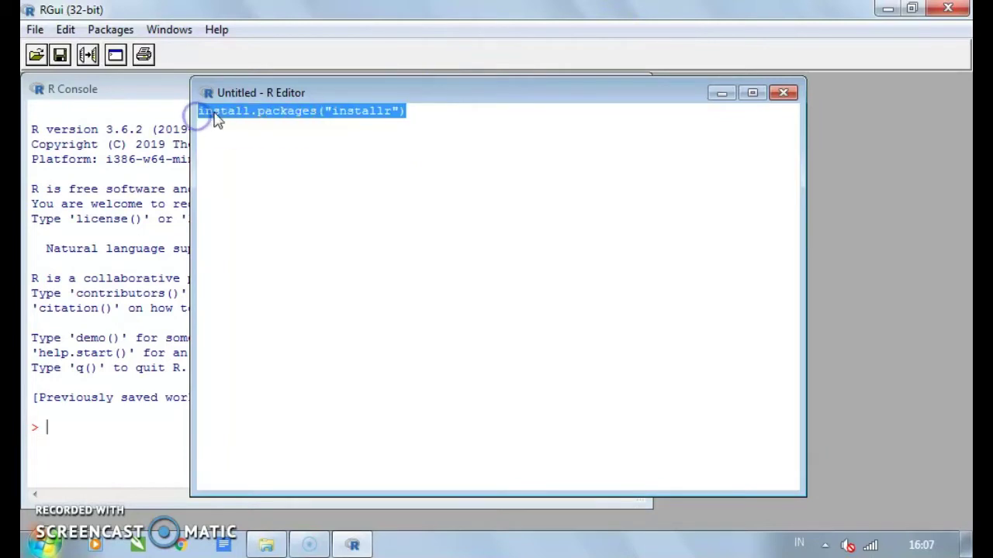
right_click(218, 118)
left_click(245, 124)
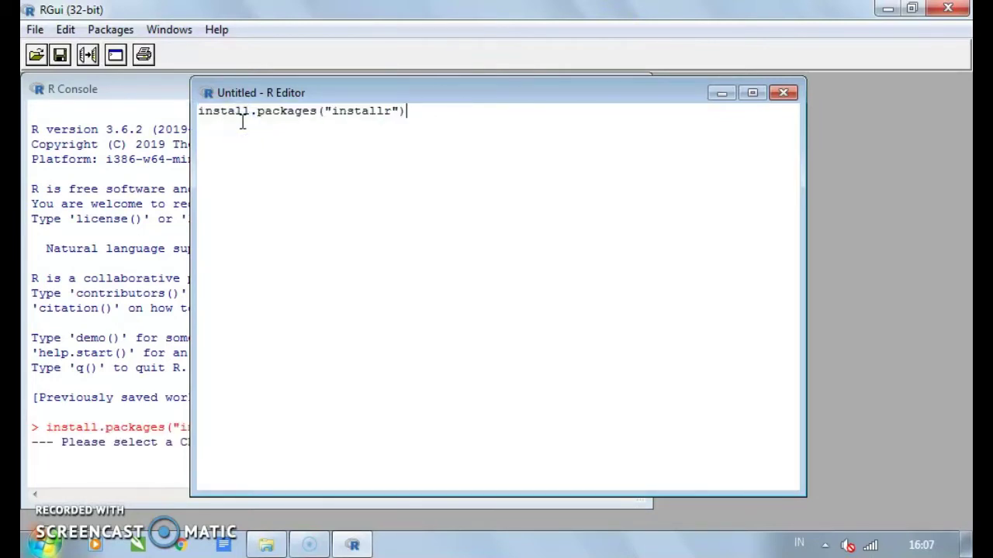
Choose the Indonesia (Jakarta) [https] CRAN mirror for downloading the package.
left_click(144, 417)
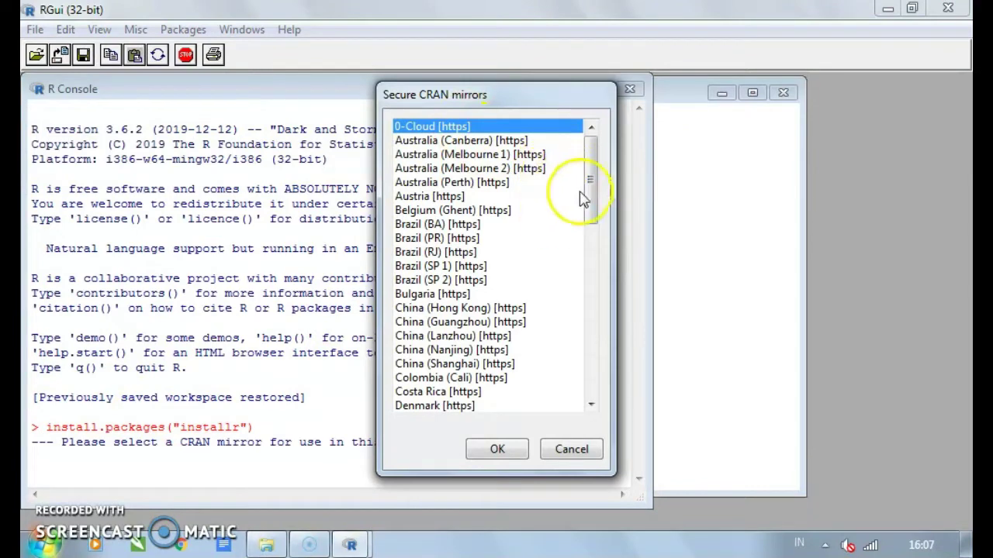
mouse_move(582, 261)
left_mouse_down()
mouse_move(582, 370)
mouse_move(583, 264)
left_mouse_up()
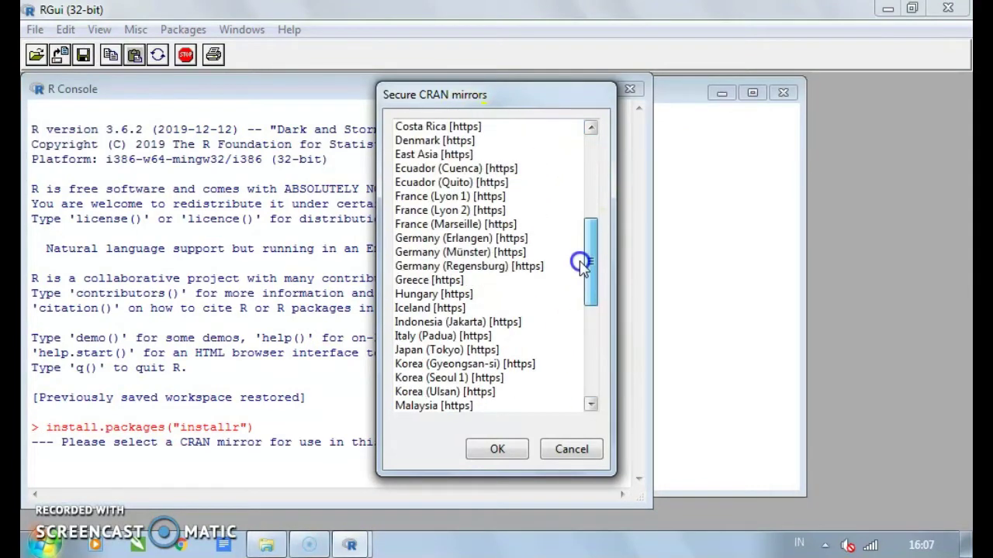
left_click(486, 322)
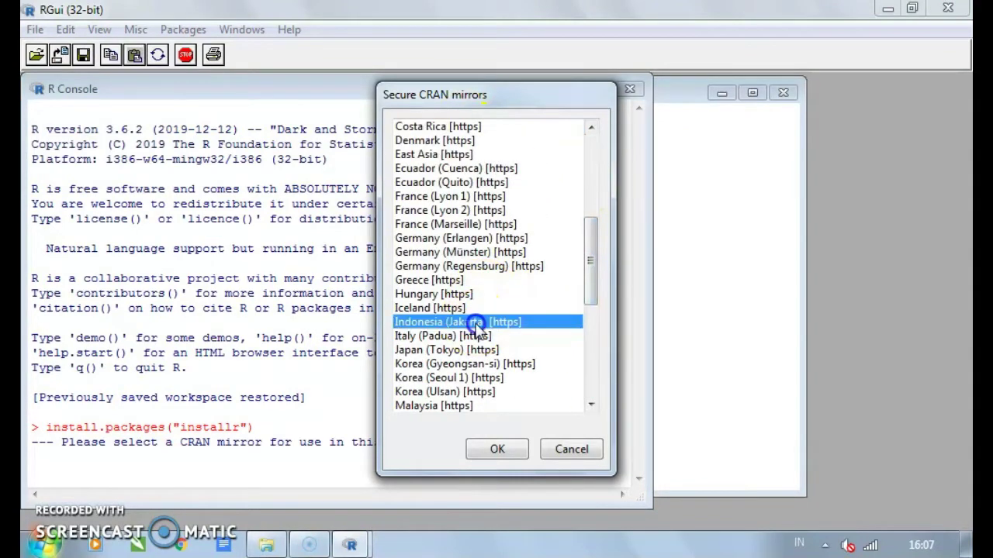
left_click(497, 449)
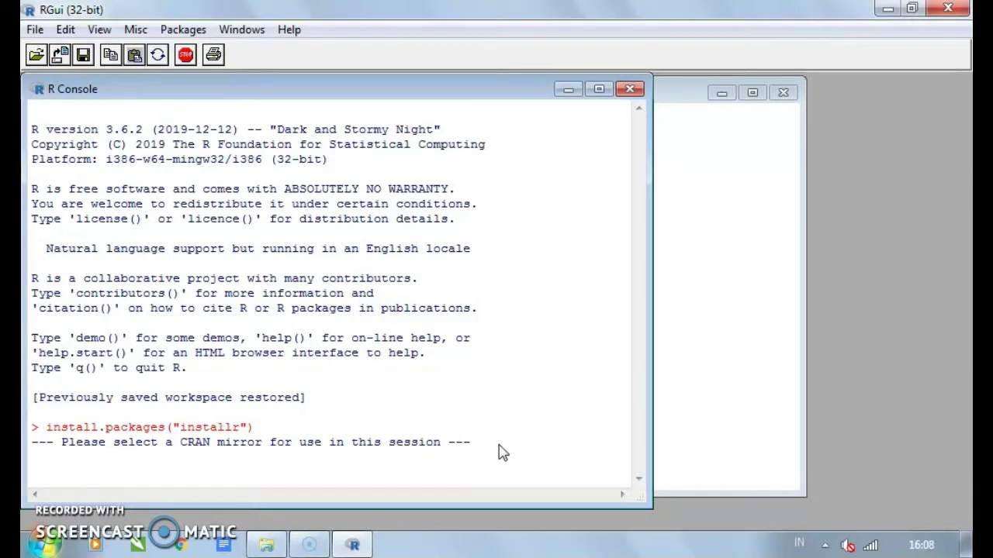
Examine the console output about the installr package's installation.
left_click(411, 222)
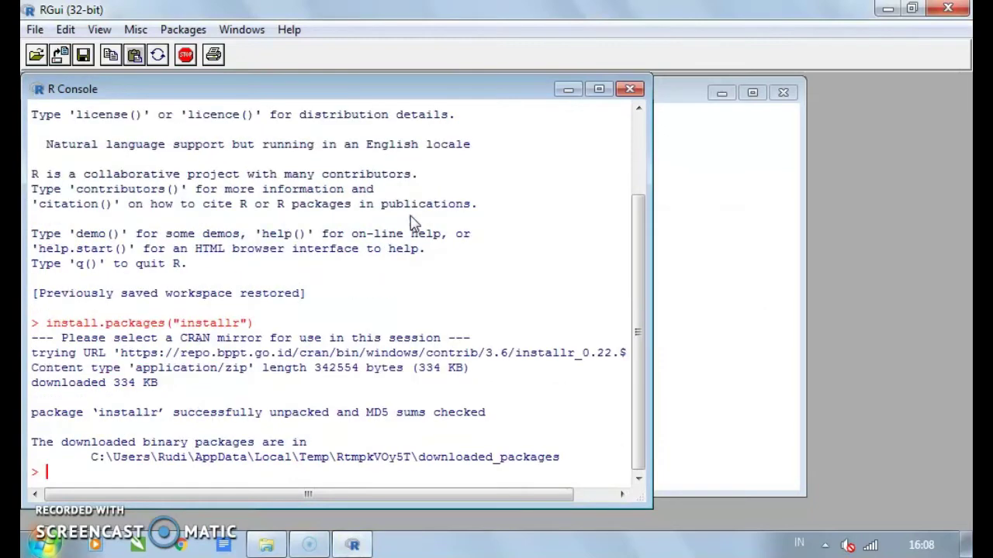
left_click(494, 207)
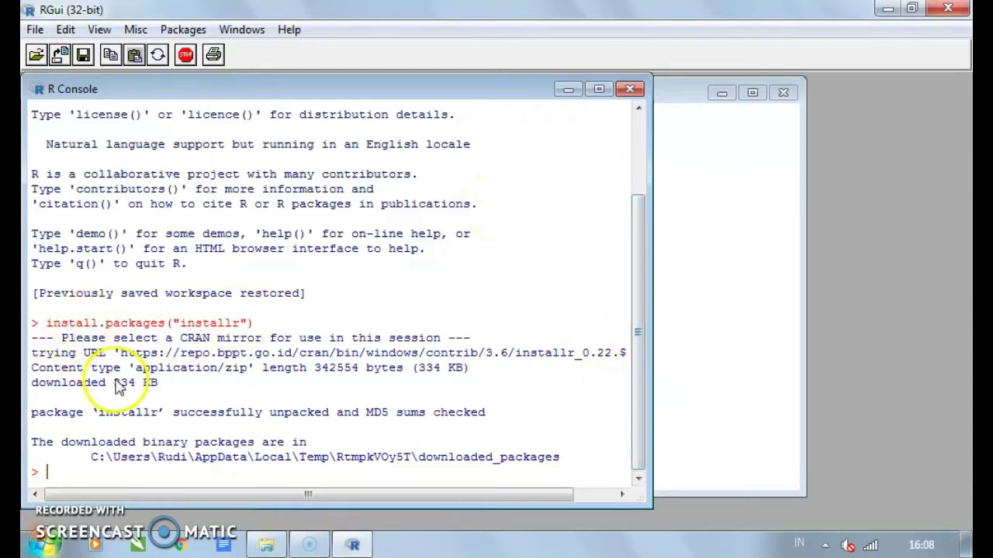
left_click(75, 417)
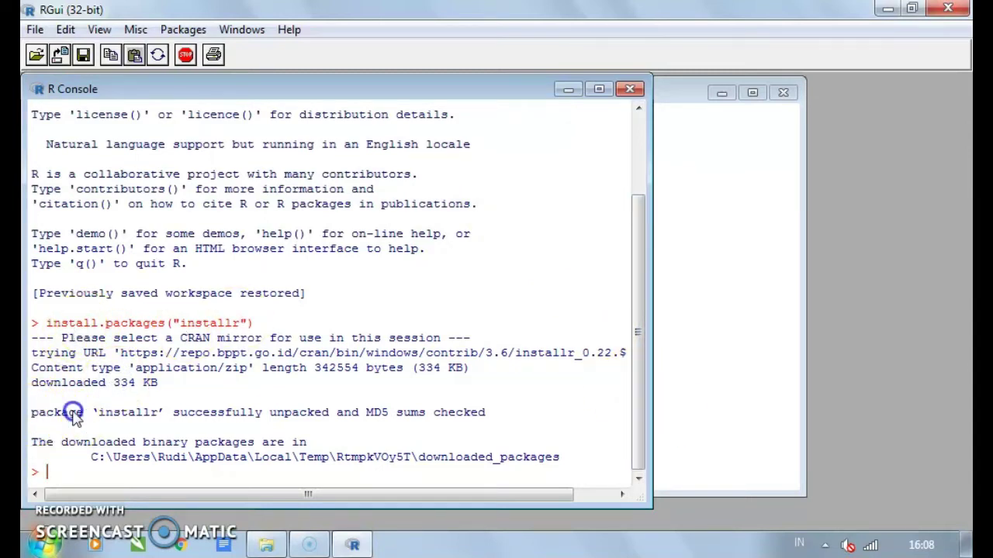
left_click_drag(76, 417, 157, 419)
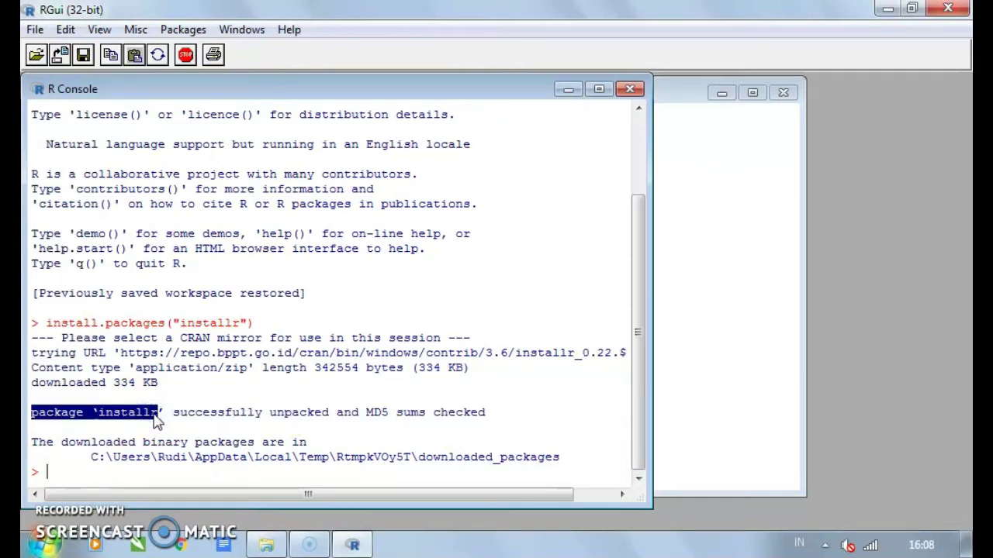
Load the installr package from the list of installed packages.
left_click(718, 369)
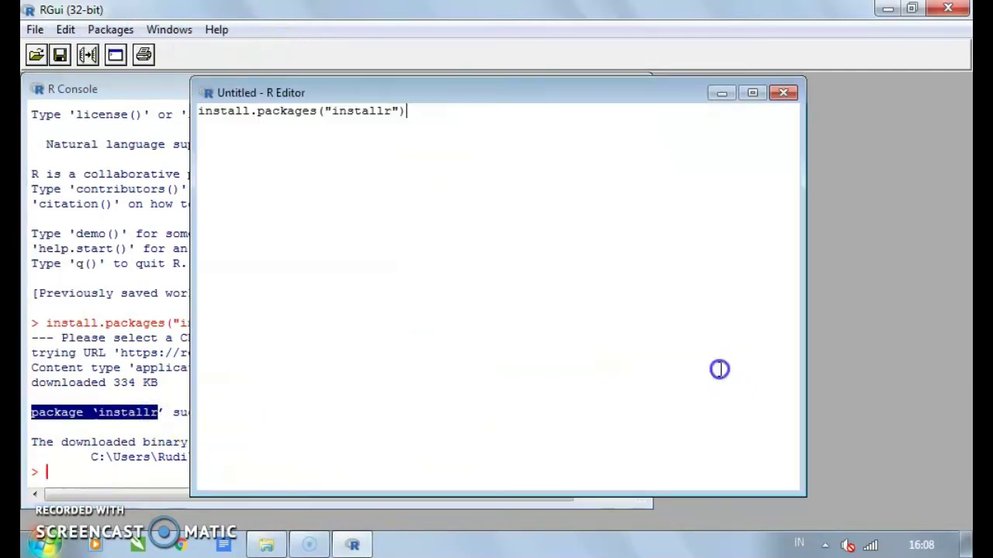
left_click(115, 29)
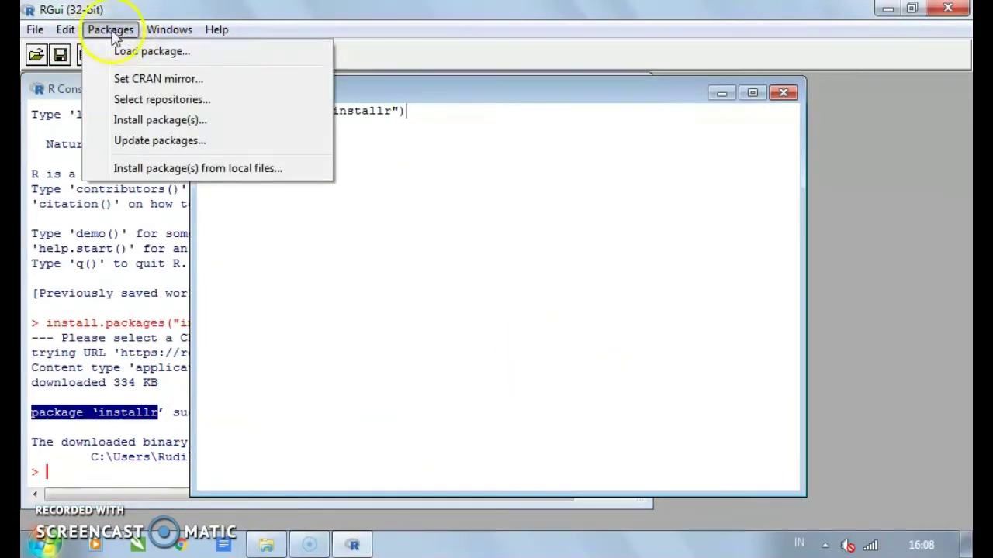
left_click(128, 50)
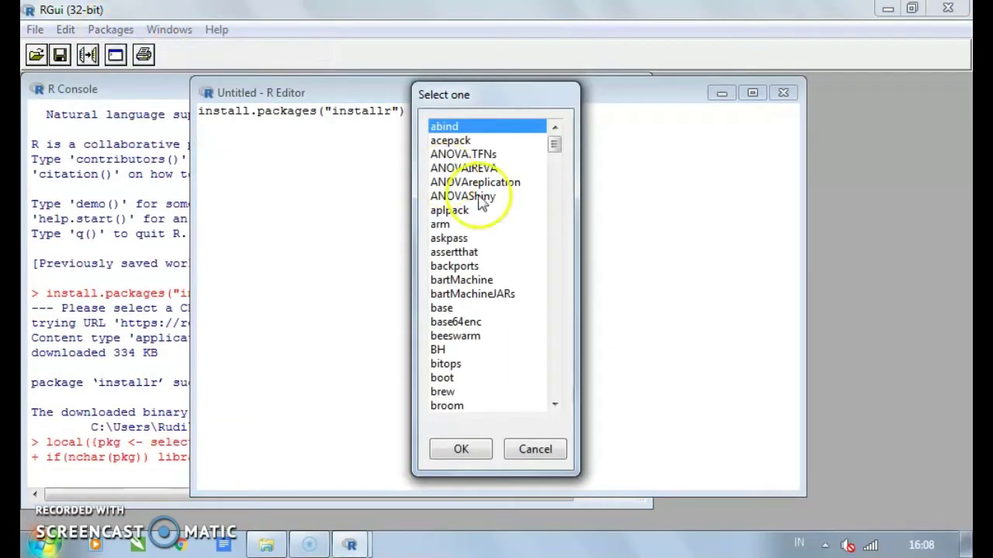
left_click_drag(555, 144, 555, 248)
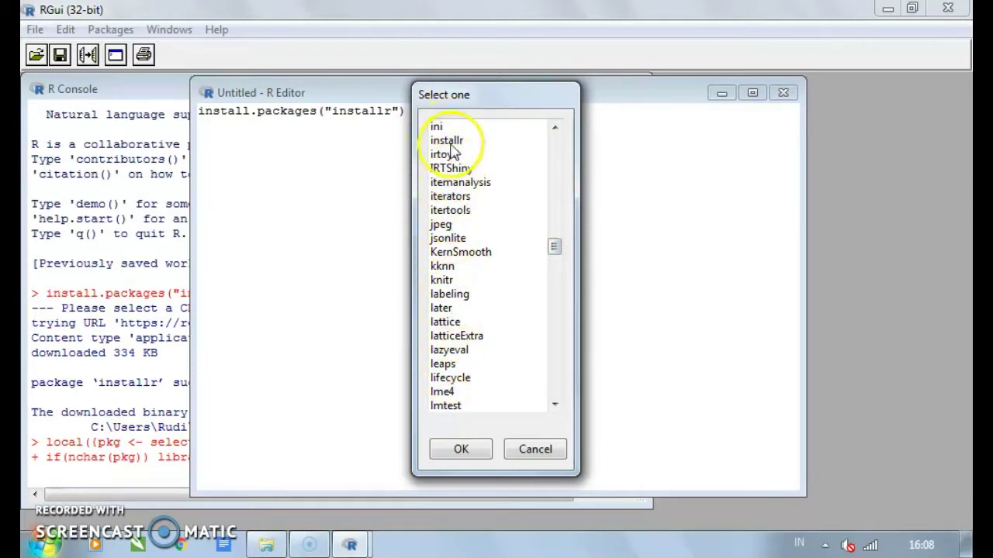
left_click(555, 125)
left_click(555, 126)
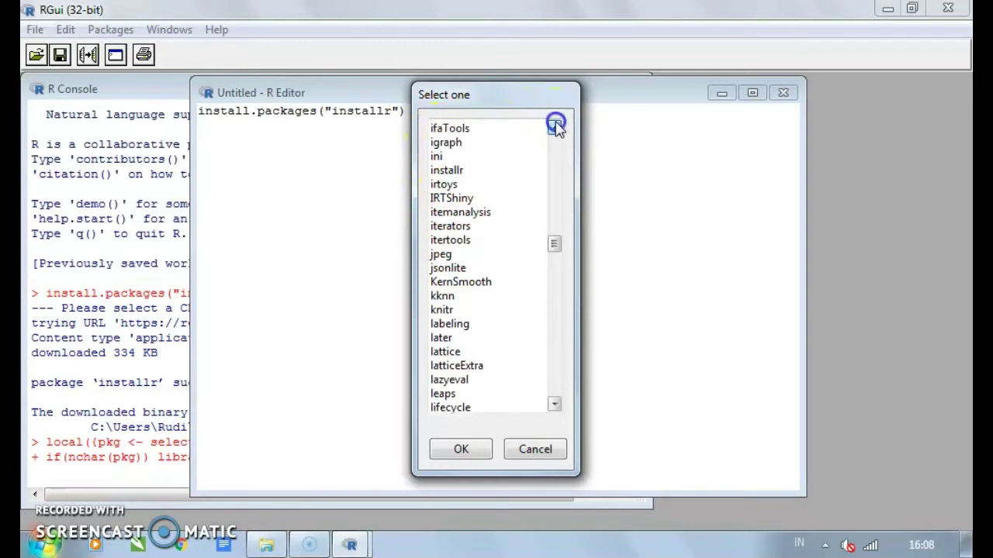
left_click(555, 126)
left_click(555, 126)
left_click(555, 125)
left_click(555, 126)
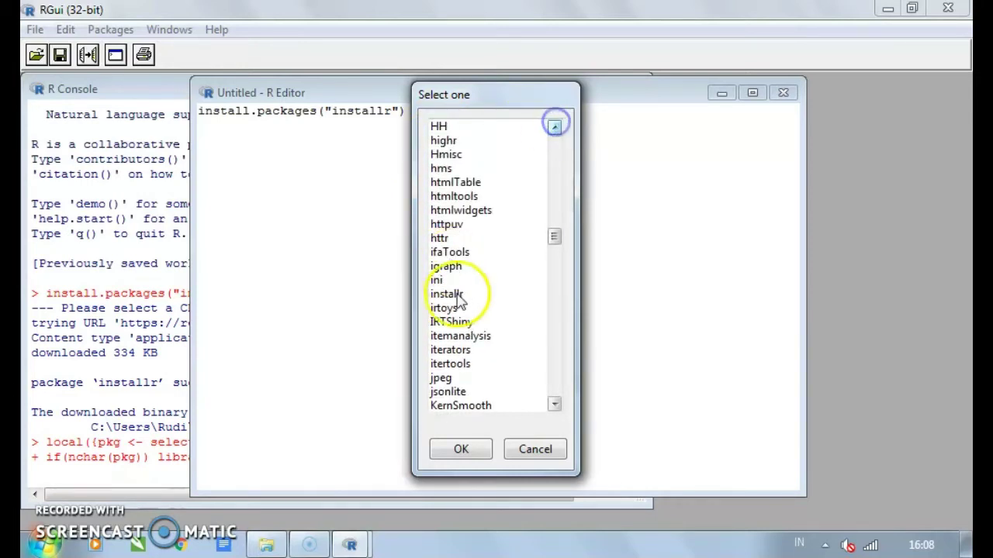
left_click(458, 294)
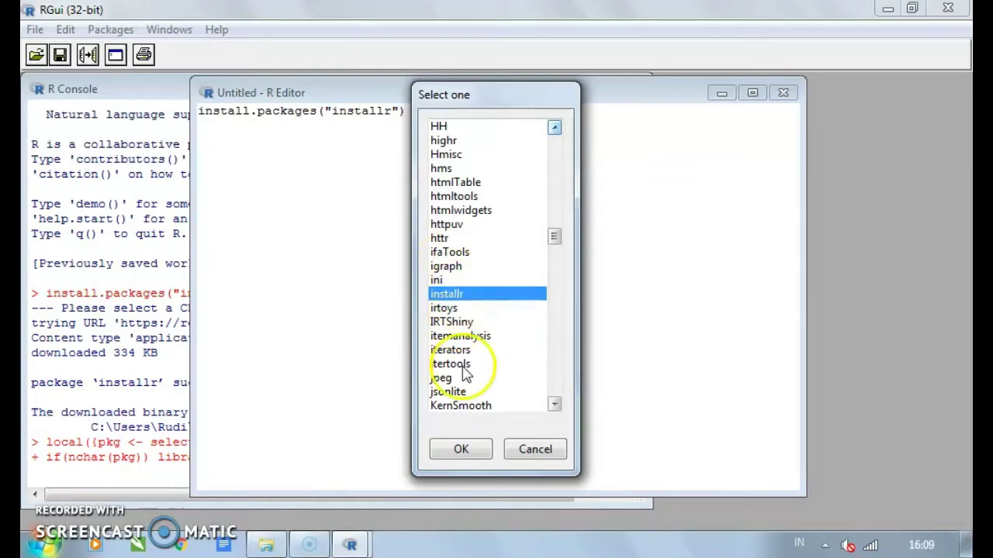
left_click(460, 449)
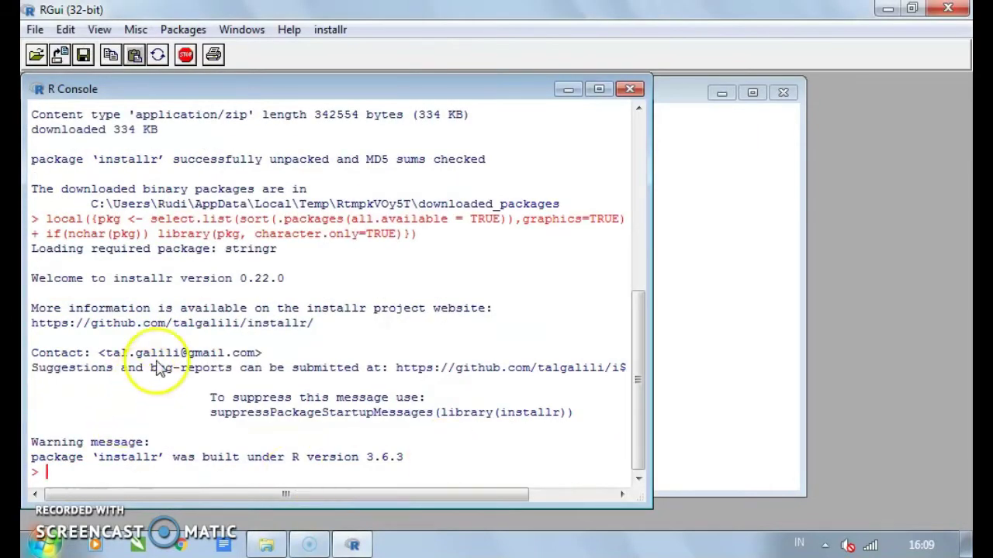
left_click_drag(165, 457, 92, 457)
Add the line library(installr) below the install command in the script and run it.
left_click(716, 240)
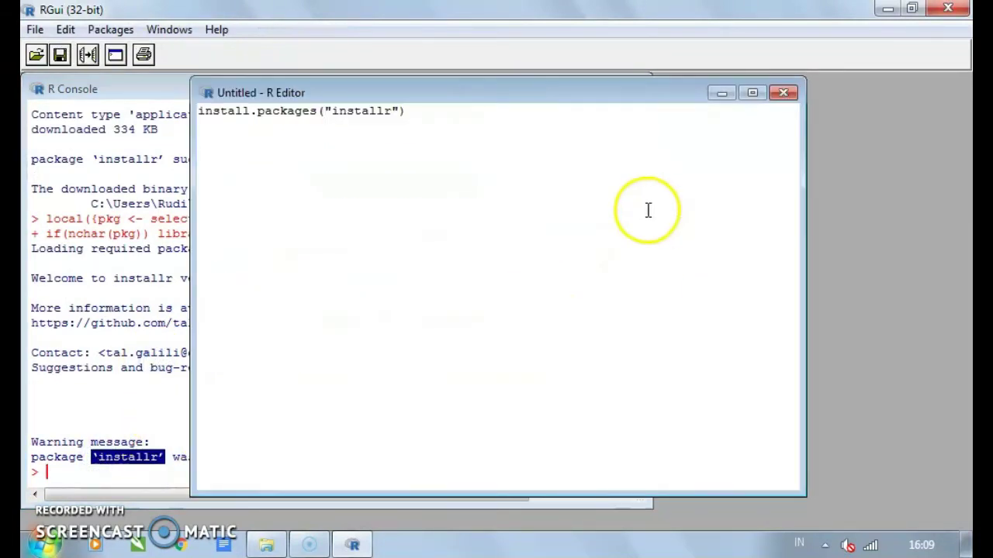
type("li")
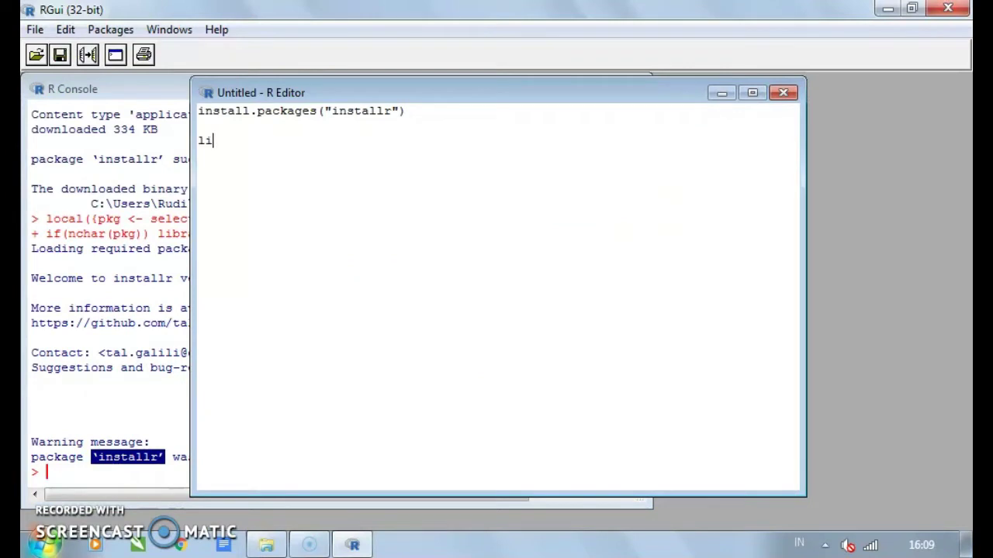
type("brary(installr")
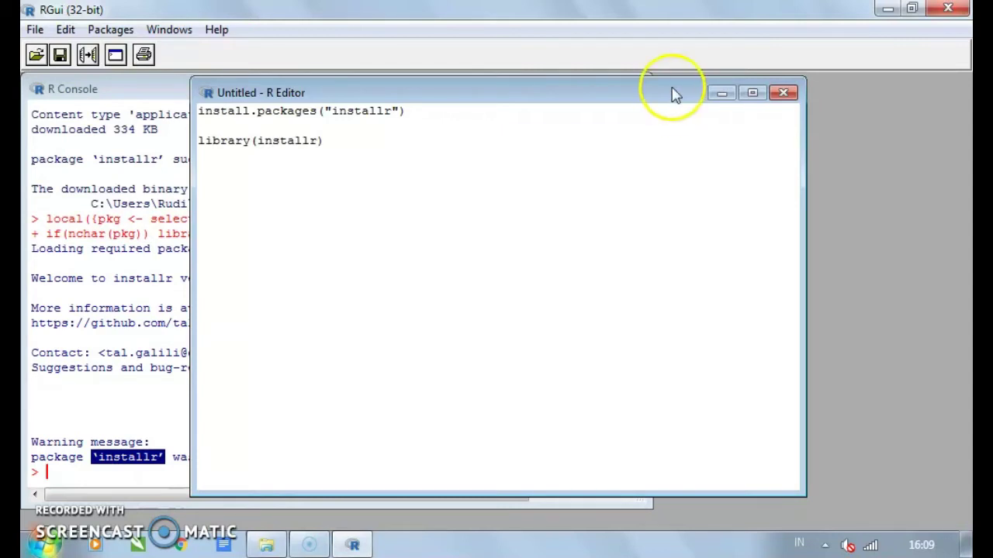
left_click_drag(326, 142, 199, 144)
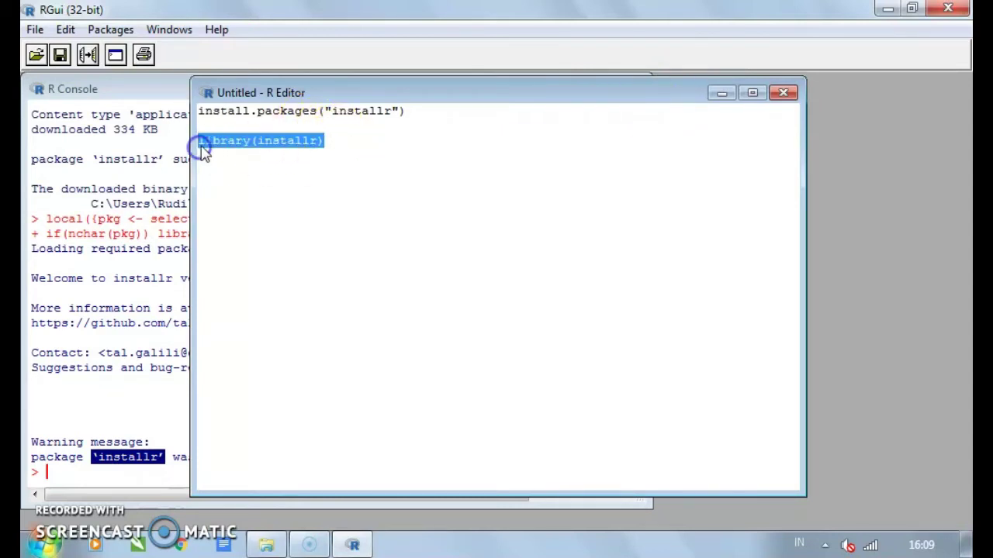
right_click(202, 144)
left_click(245, 151)
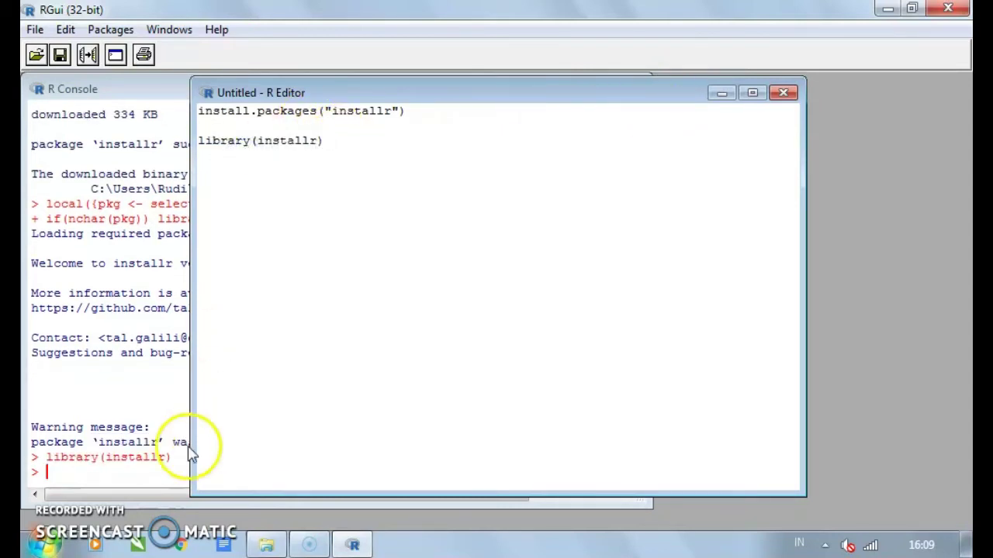
Check the executed library(installr) command in the console.
left_click(124, 469)
left_click_drag(173, 463, 51, 468)
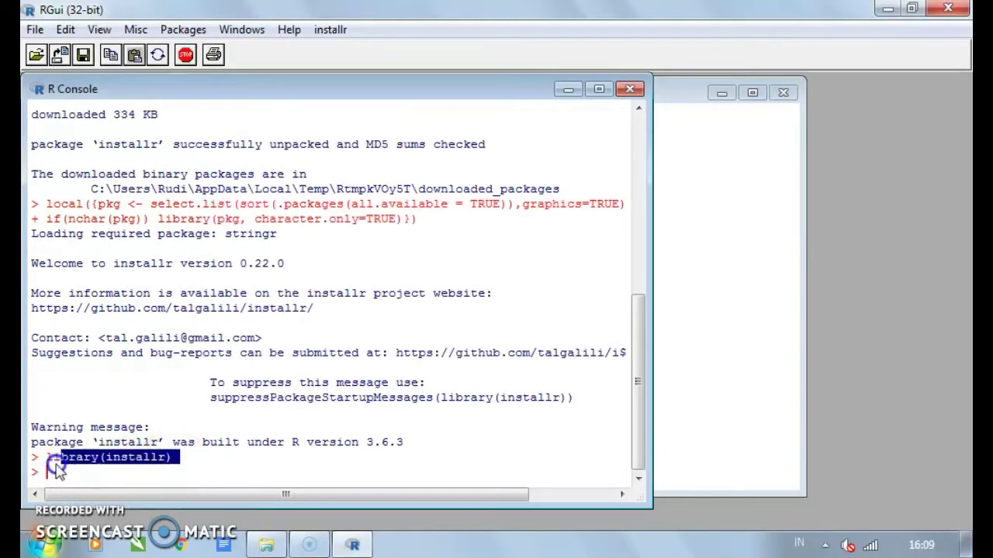
left_click(104, 475)
Add the line updateR() below the library call in the script and run it.
left_click(687, 240)
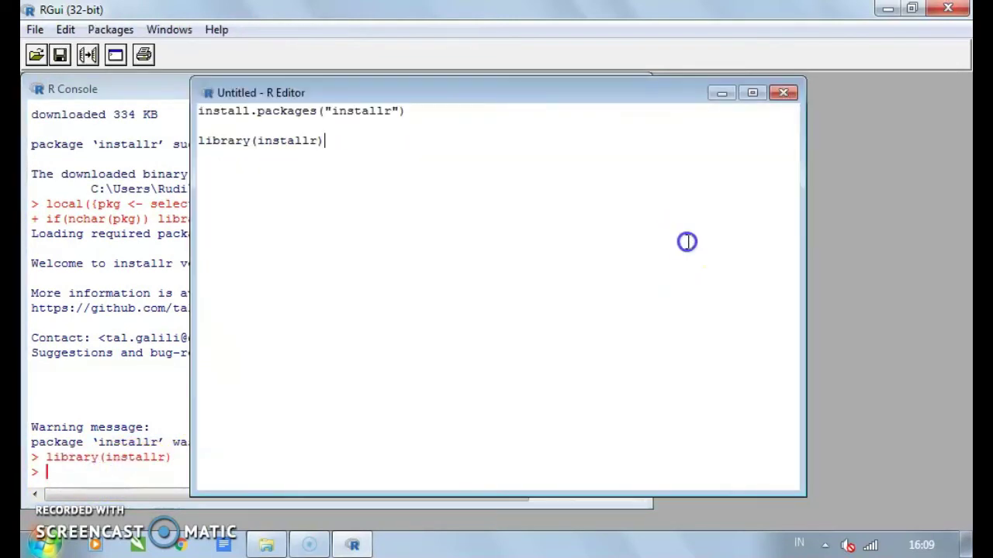
key("Return")
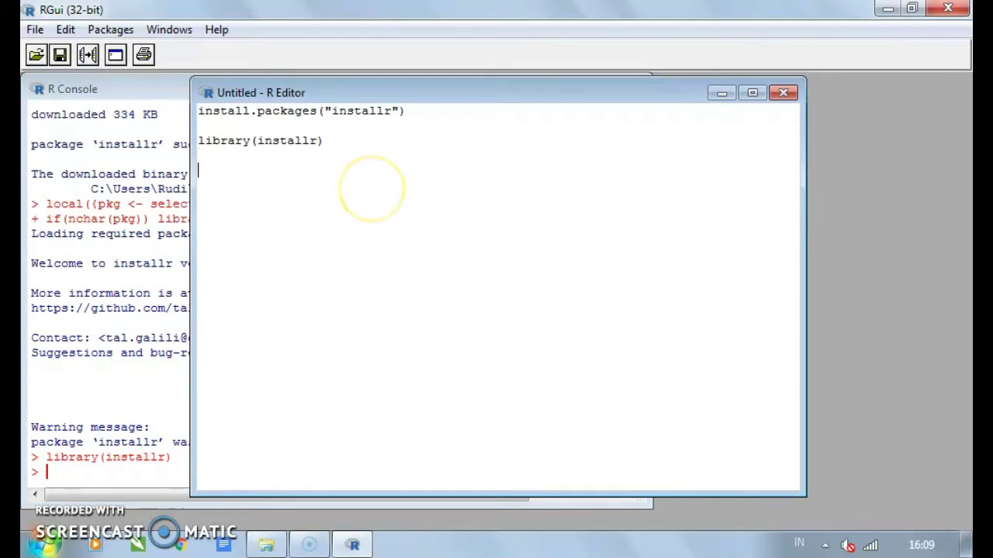
type("updateR")
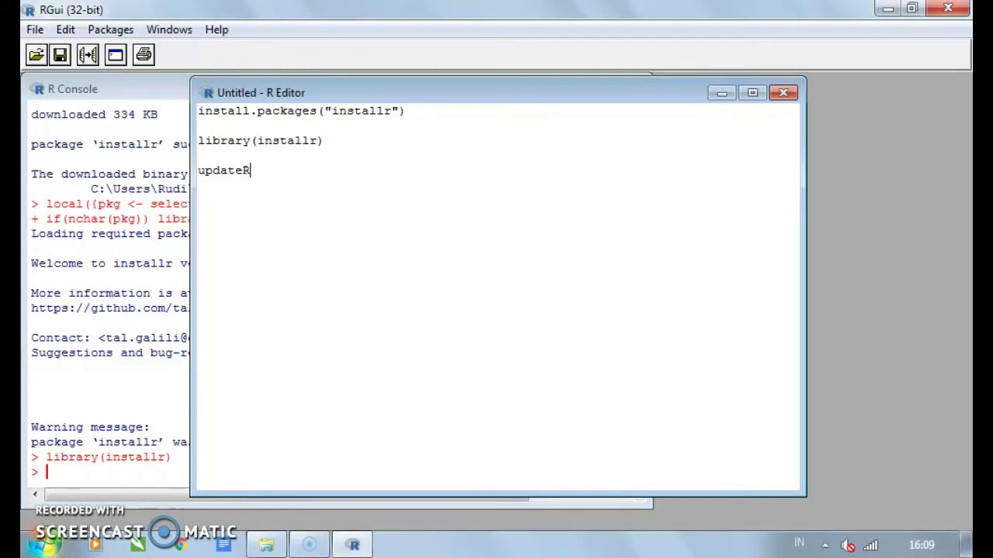
key("BackSpace")
key("BackSpace")
type("eR()")
left_click_drag(284, 170, 193, 170)
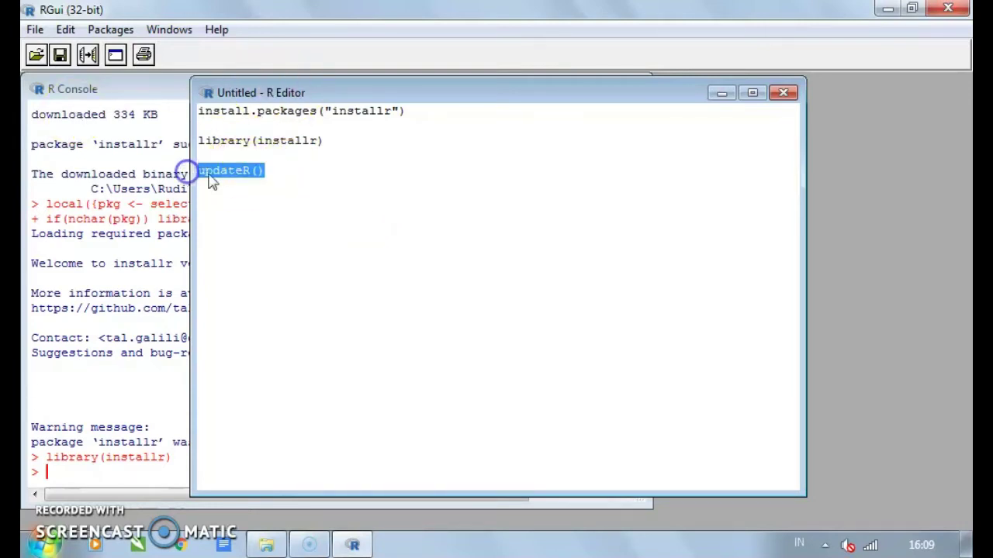
right_click(216, 174)
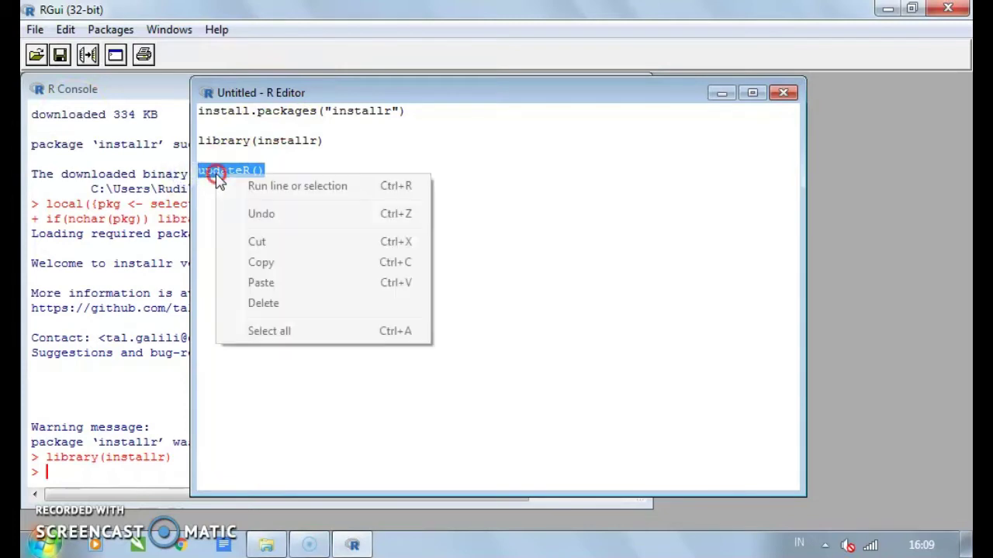
left_click(309, 185)
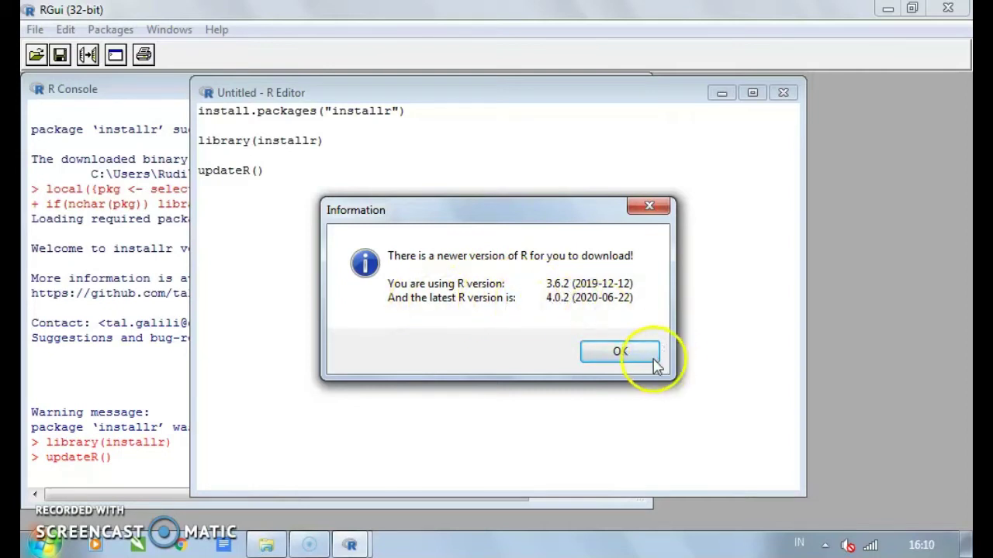
Accept viewing the NEWS for the new R version and agree to install the latest version.
left_click(627, 353)
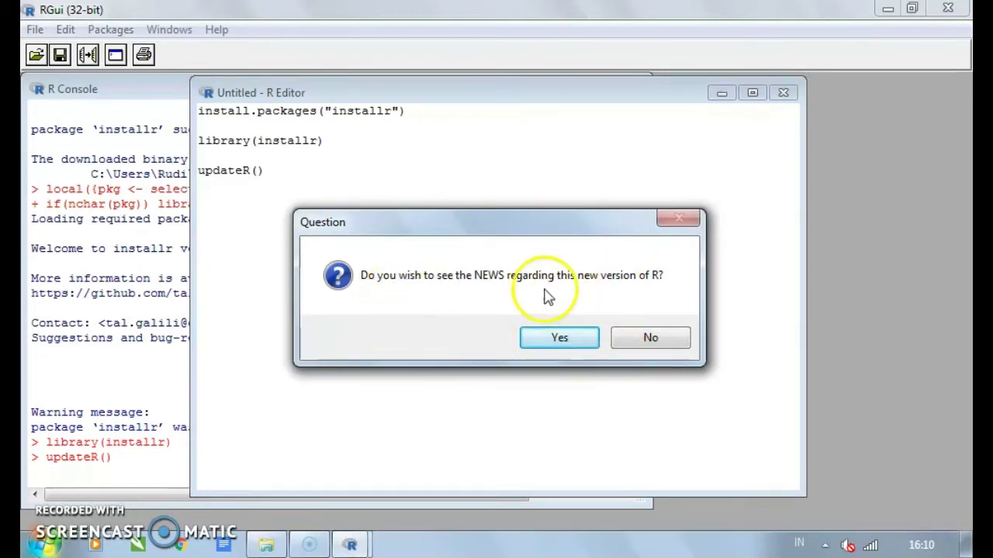
left_click(560, 339)
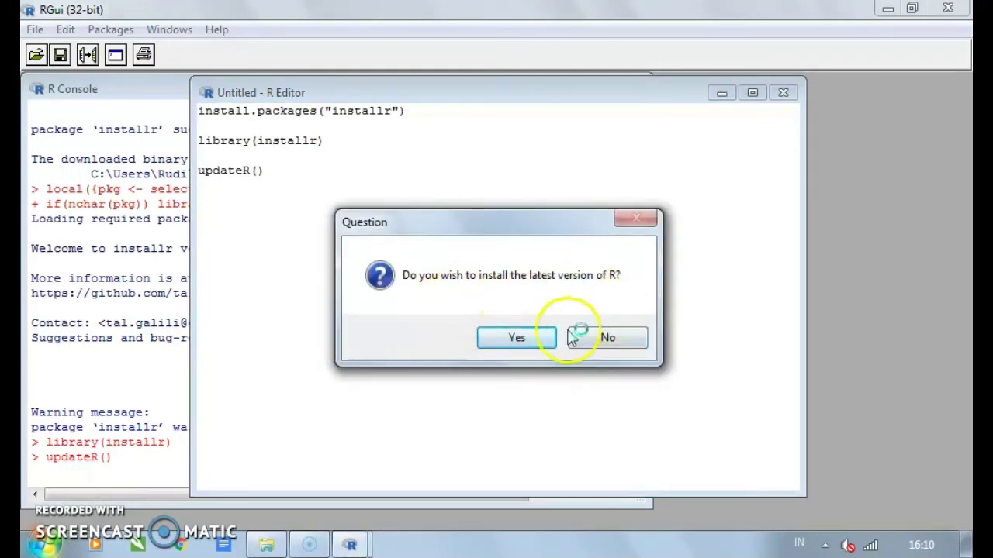
left_click(517, 337)
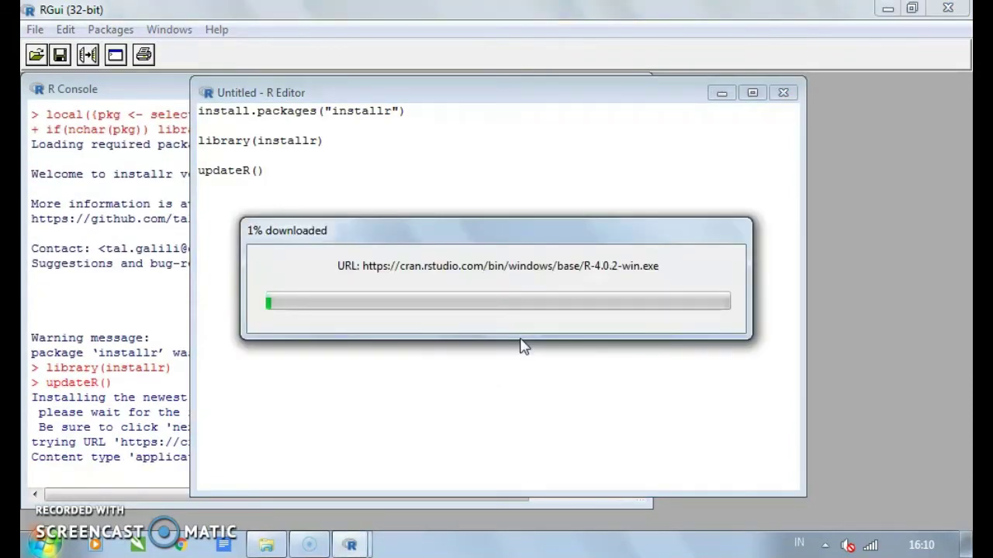
Choose English as the setup language for the R installer and confirm it.
left_click(472, 419)
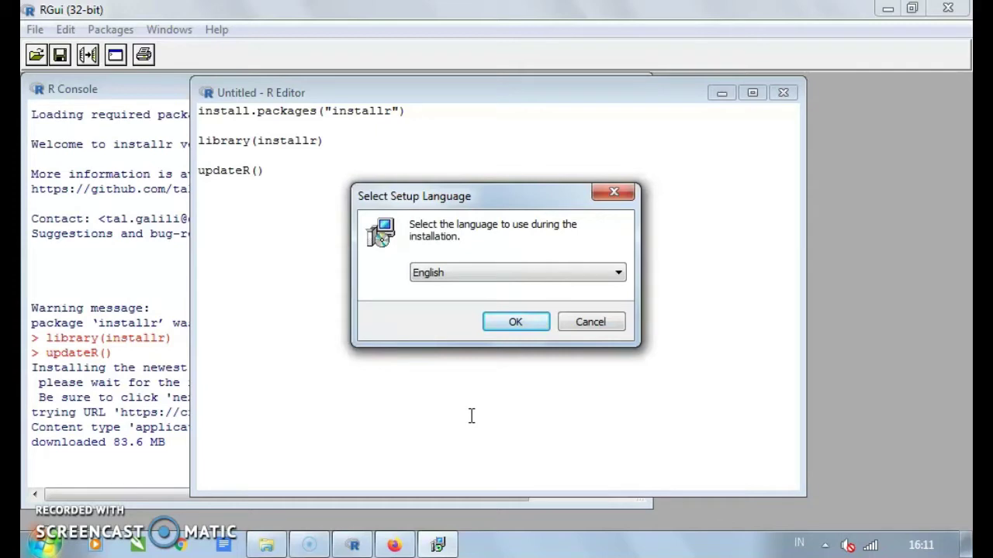
left_click(547, 273)
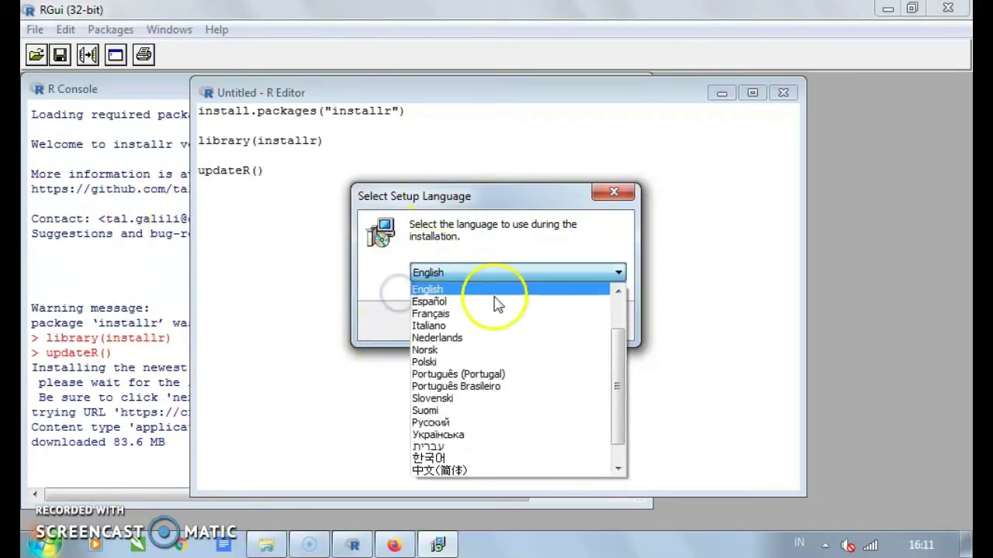
left_click_drag(613, 350, 614, 308)
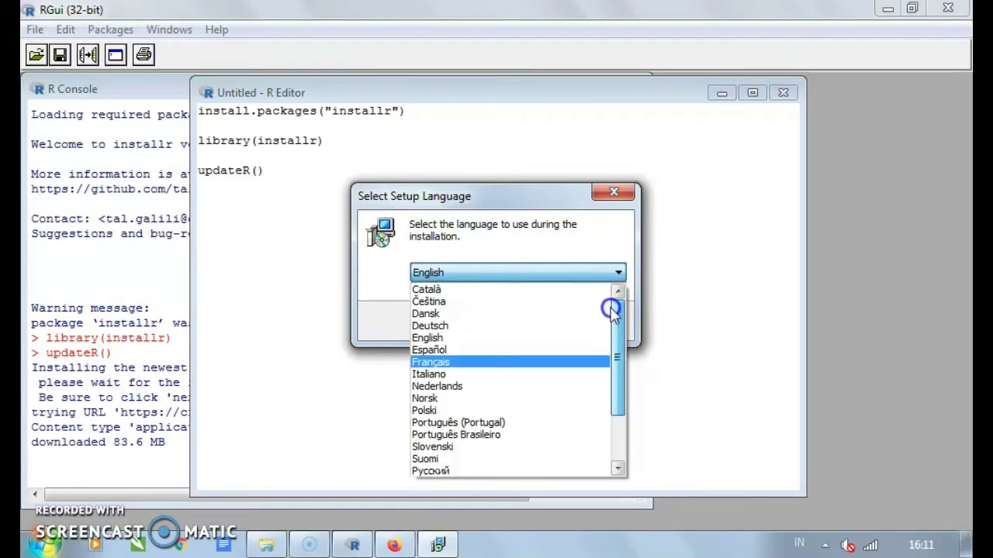
left_click(436, 340)
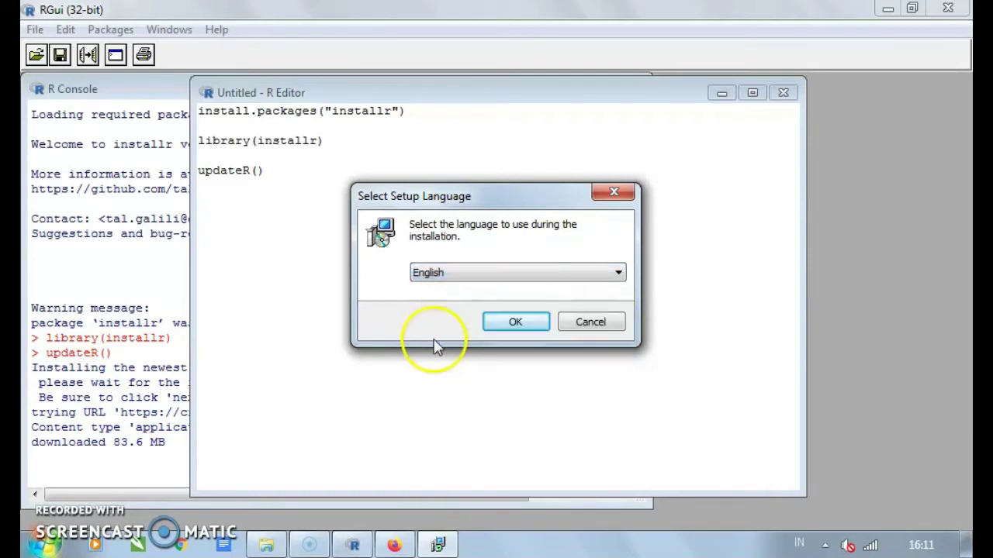
left_click(514, 322)
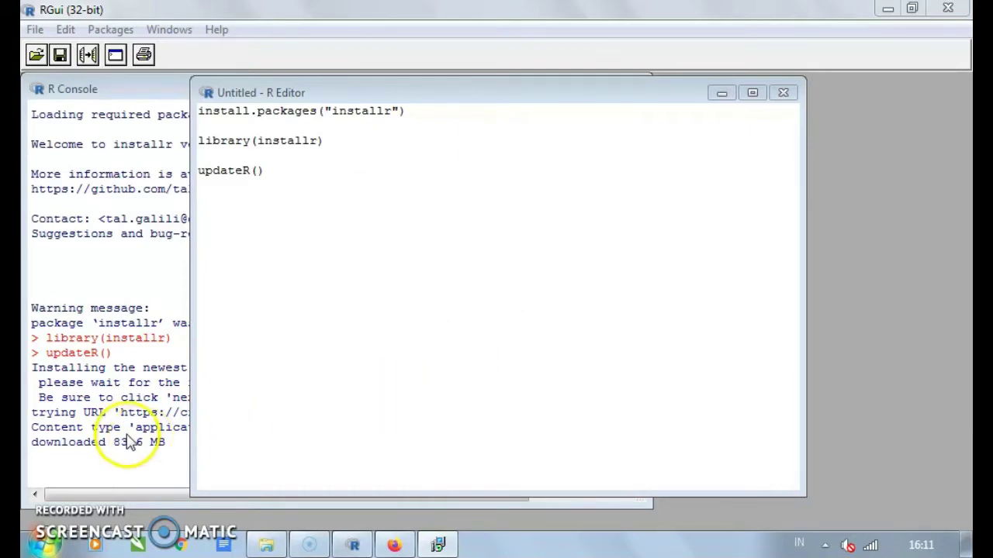
Check the download and installer messages in the R console.
left_click(128, 449)
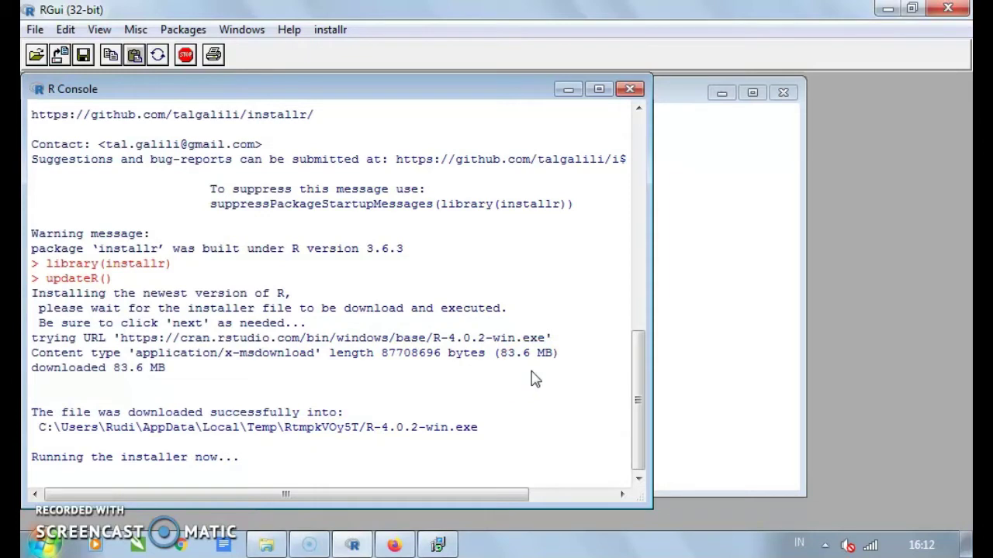
left_click(776, 305)
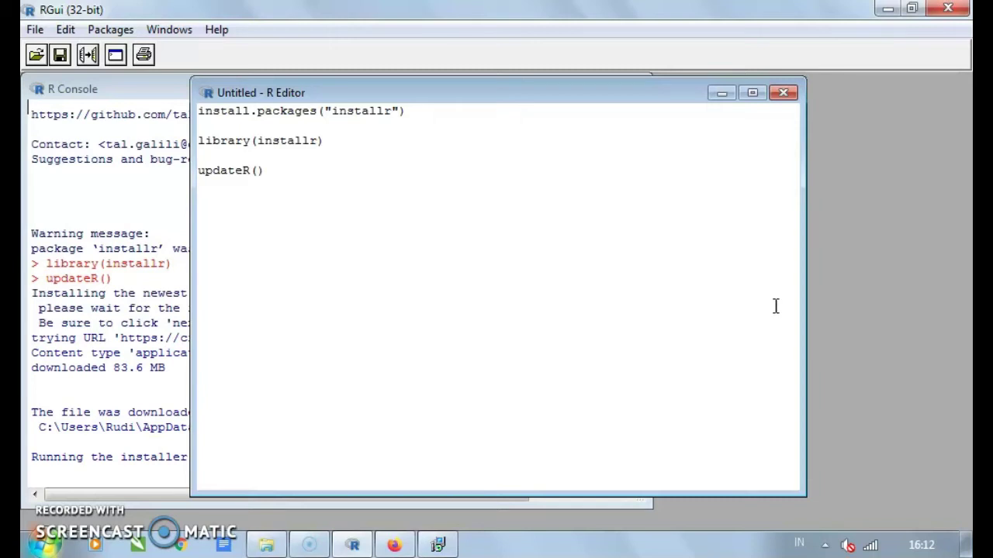
left_click(178, 399)
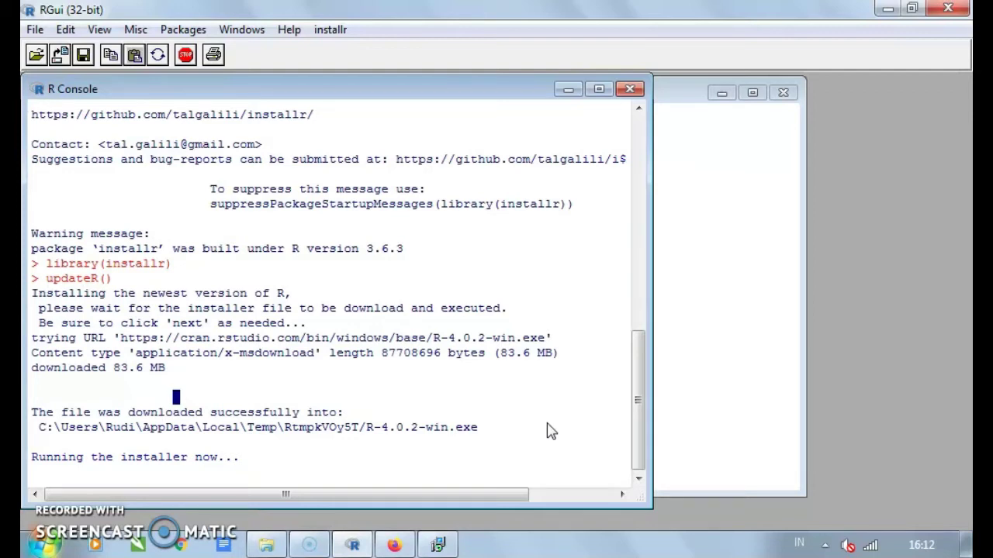
Complete the R for Windows 4.0.2 setup with the 32-bit User installation, default startup options and Start Menu folder R.
left_click(443, 545)
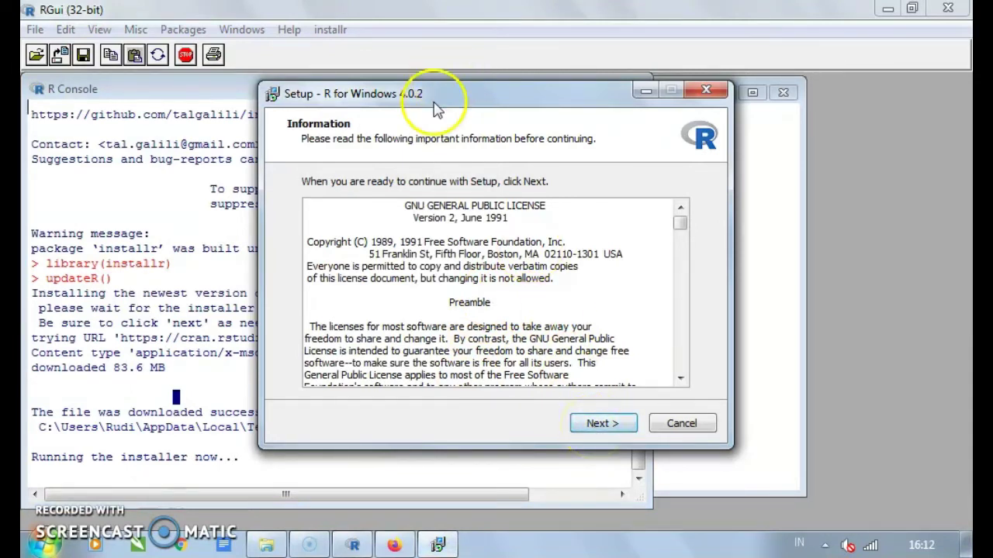
left_click_drag(434, 97, 401, 95)
left_click(565, 411)
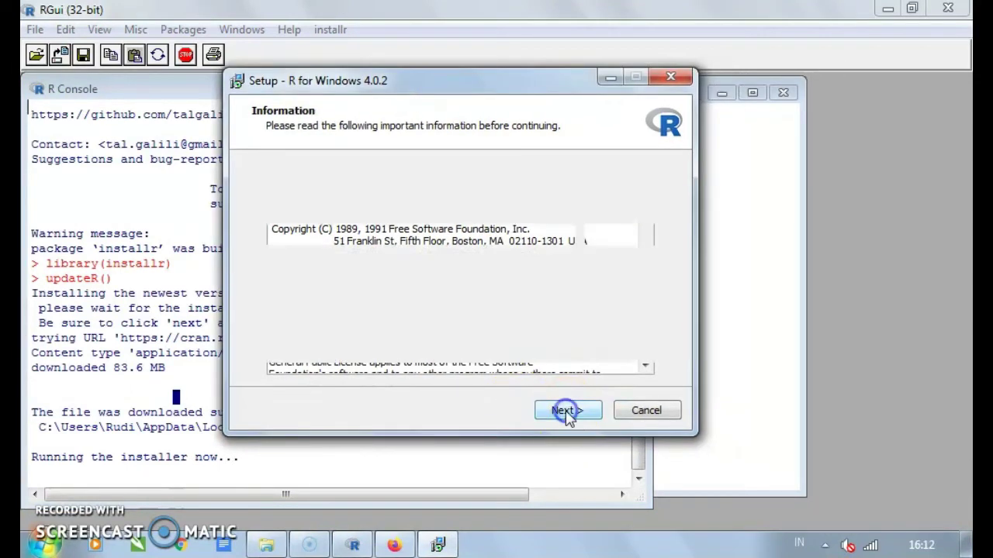
left_click(567, 412)
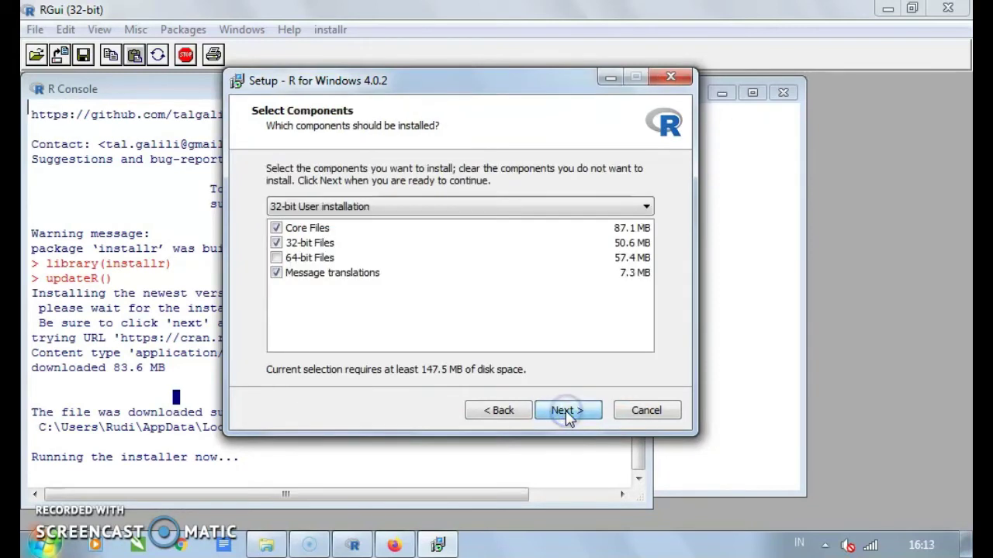
left_click(567, 411)
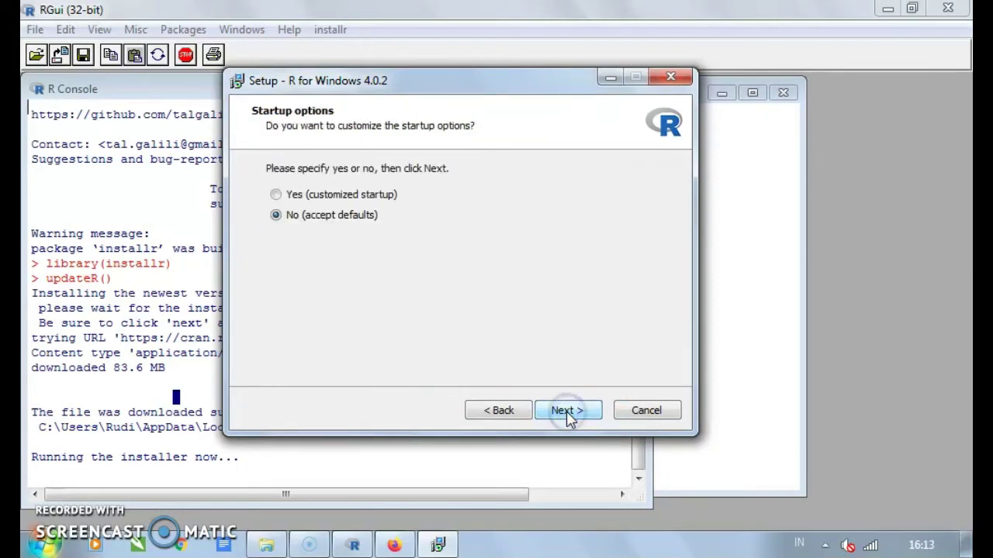
left_click(568, 413)
left_click(568, 412)
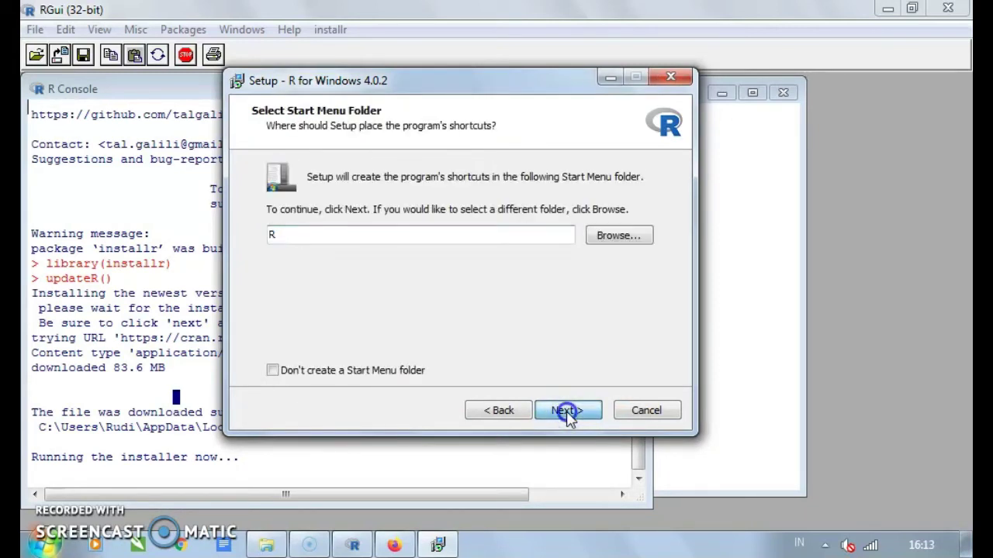
left_click(567, 412)
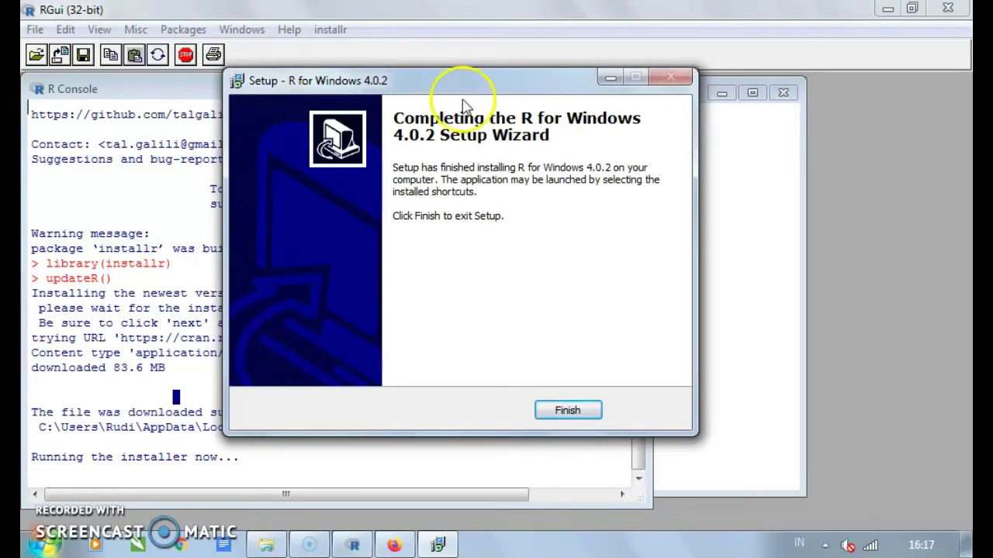
left_click(571, 414)
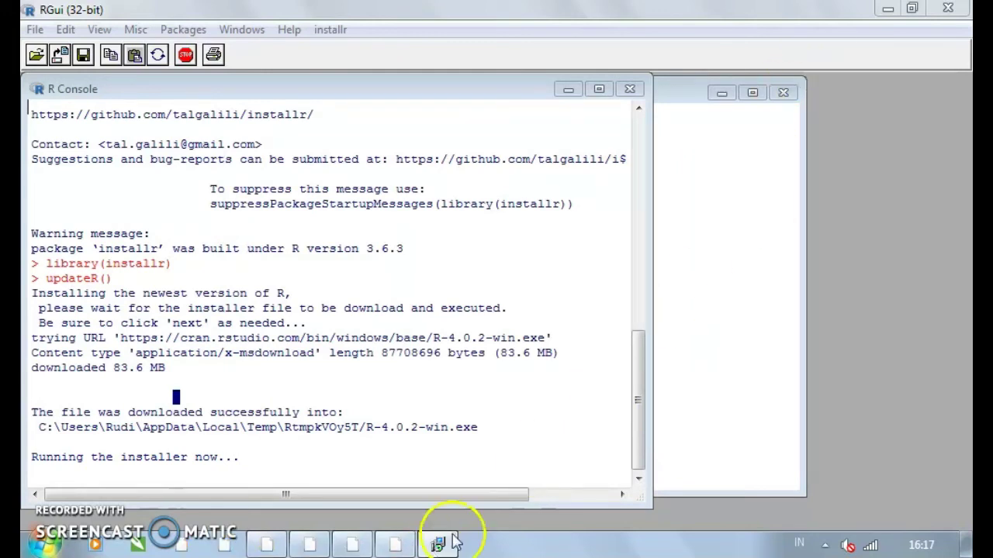
left_click(543, 411)
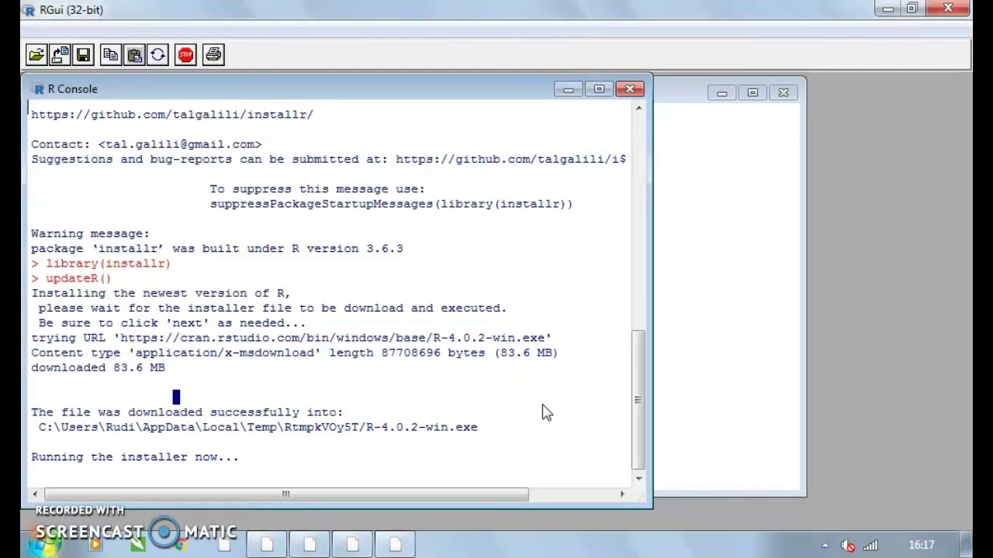
left_click(217, 467)
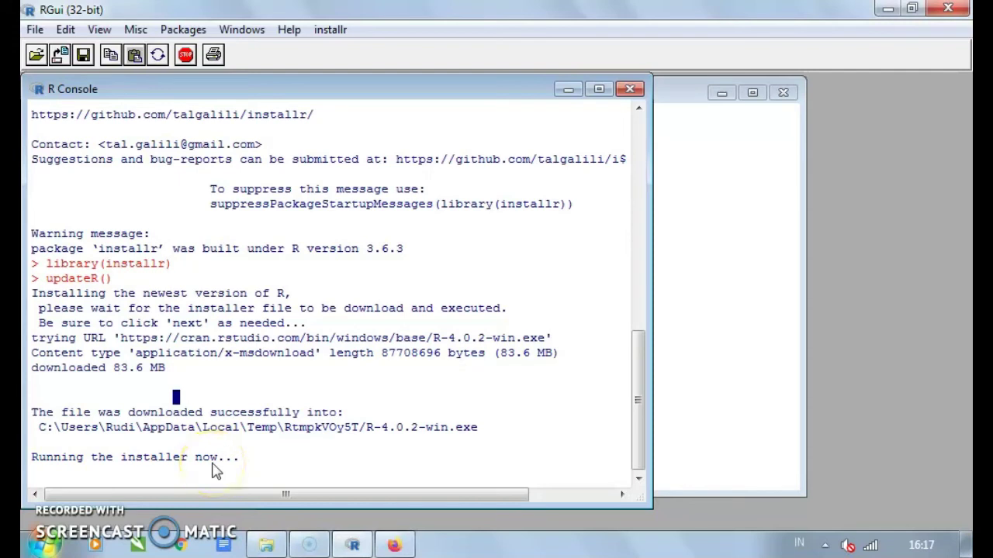
left_click(439, 452)
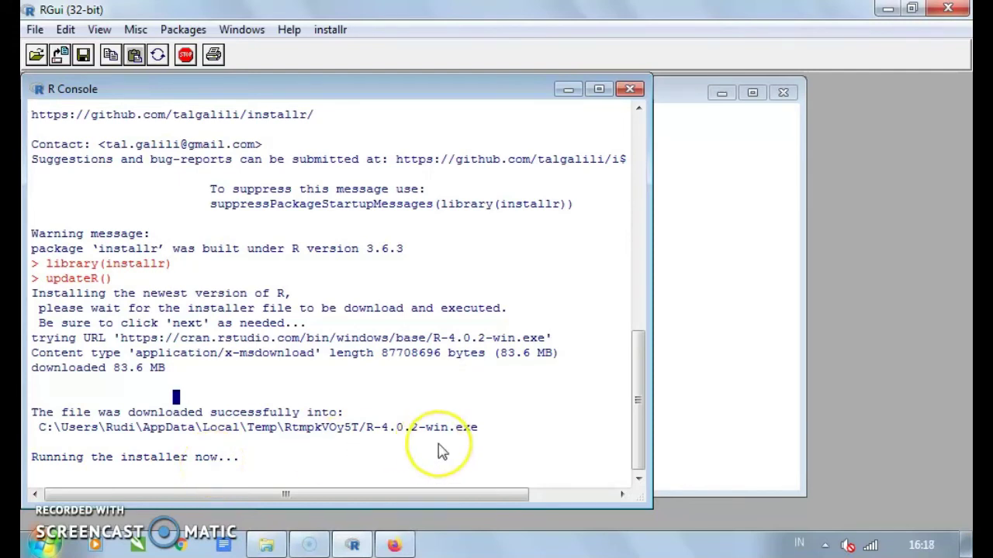
Minimize the R and browser windows, and agree to copy the packages to the newer R and keep them in the old library.
left_click(889, 12)
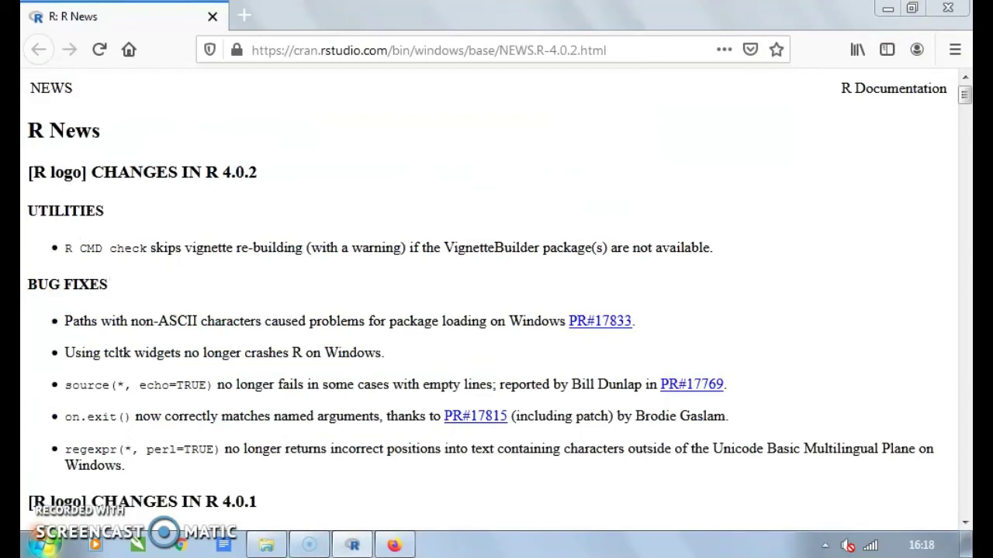
left_click(889, 11)
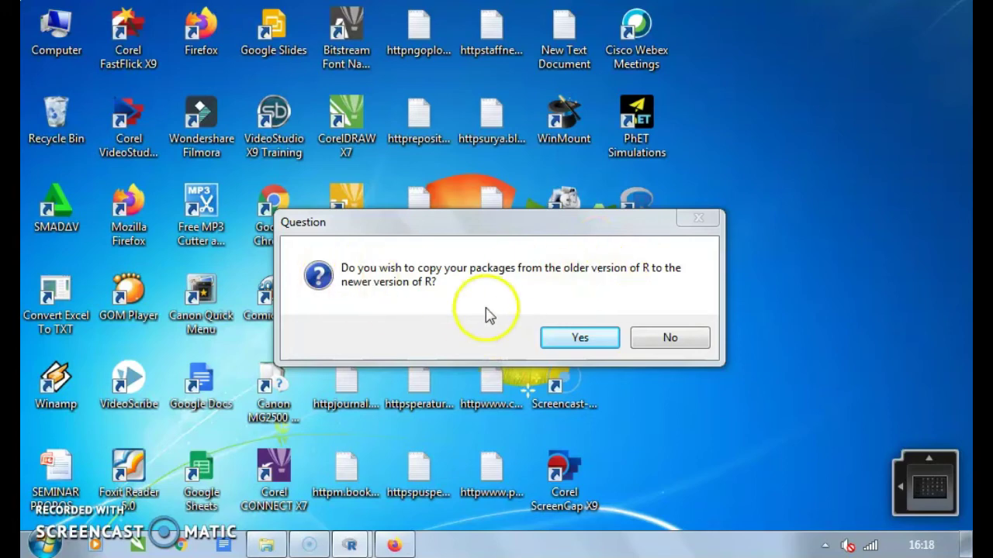
left_click(568, 344)
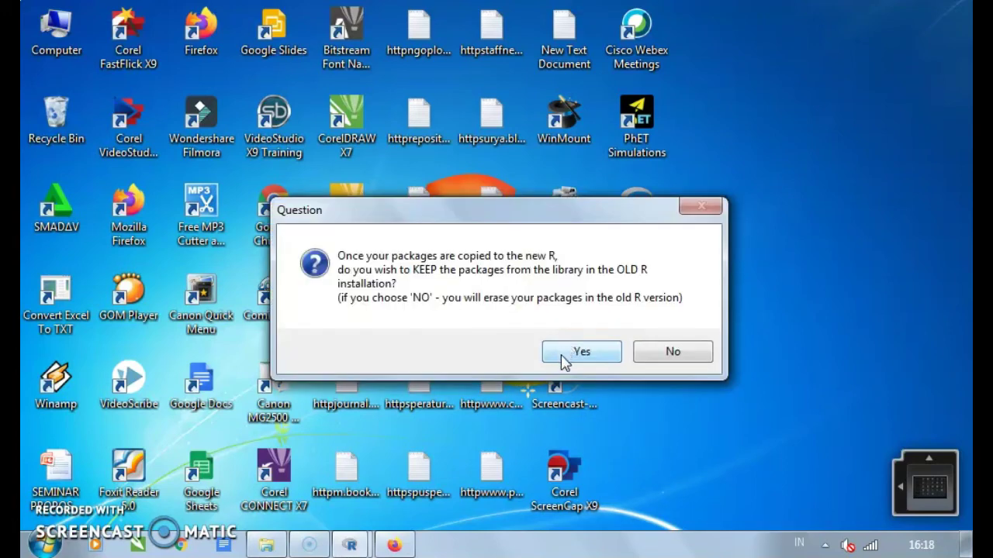
left_click(563, 362)
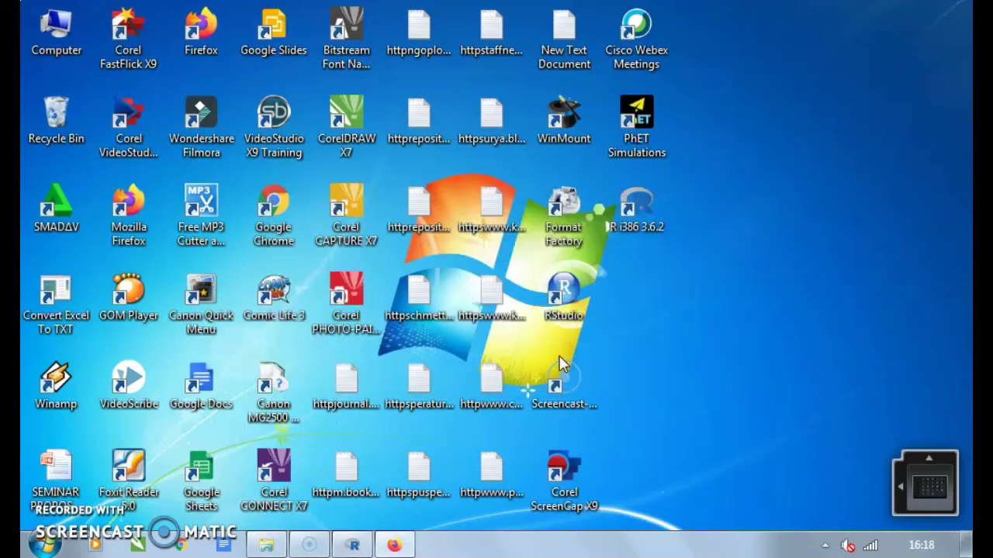
left_click(670, 337)
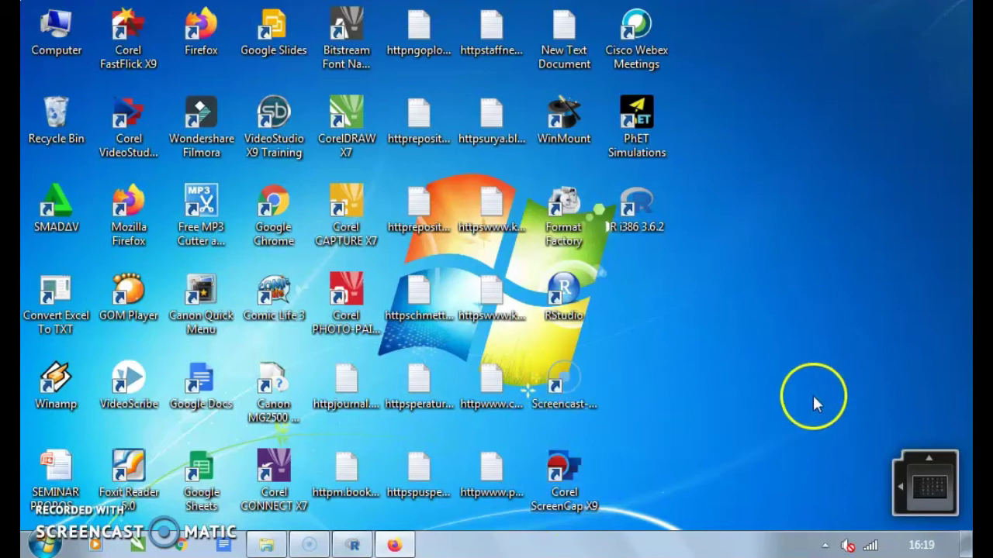
Bring R back up and review the console's installation status and the downloaded installer's file name.
left_click(363, 547)
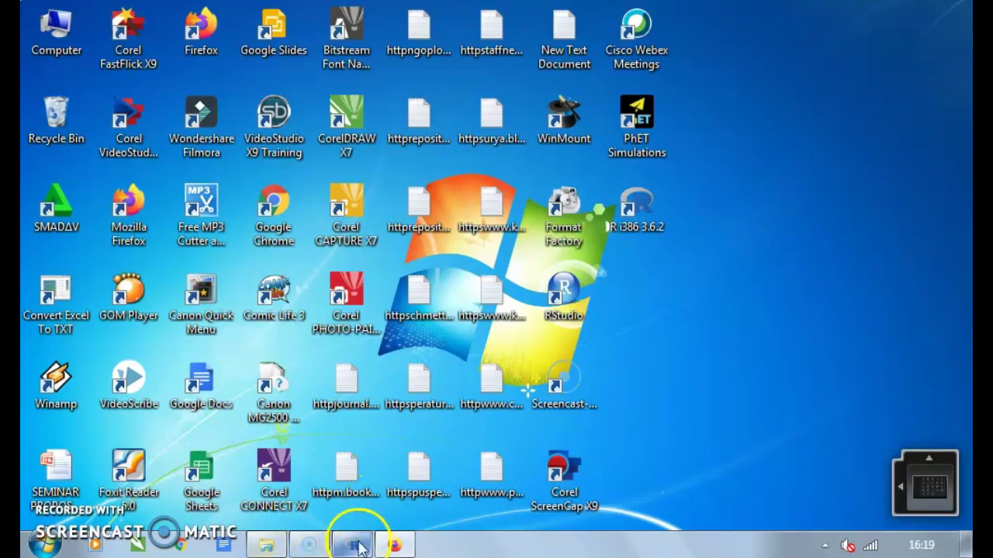
left_click(355, 548)
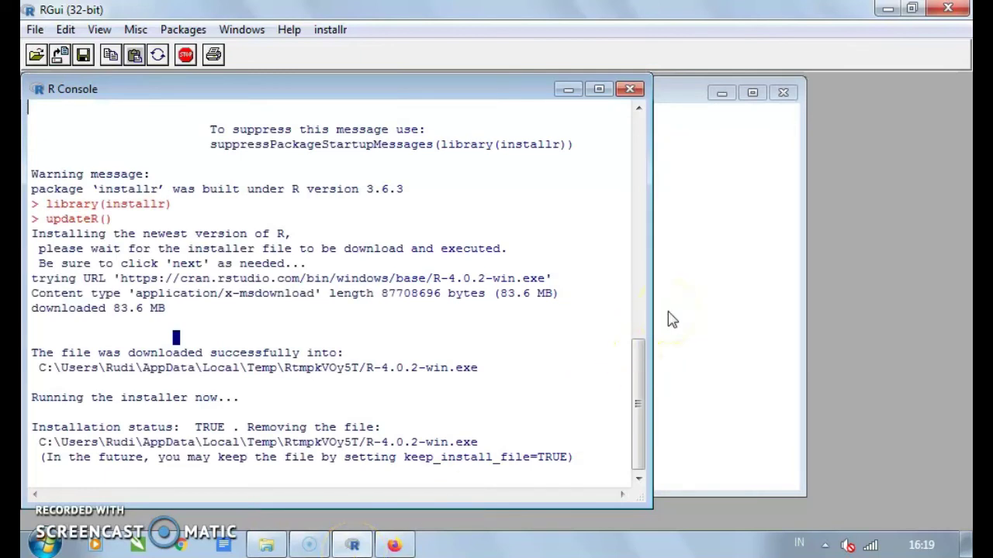
left_click(671, 320)
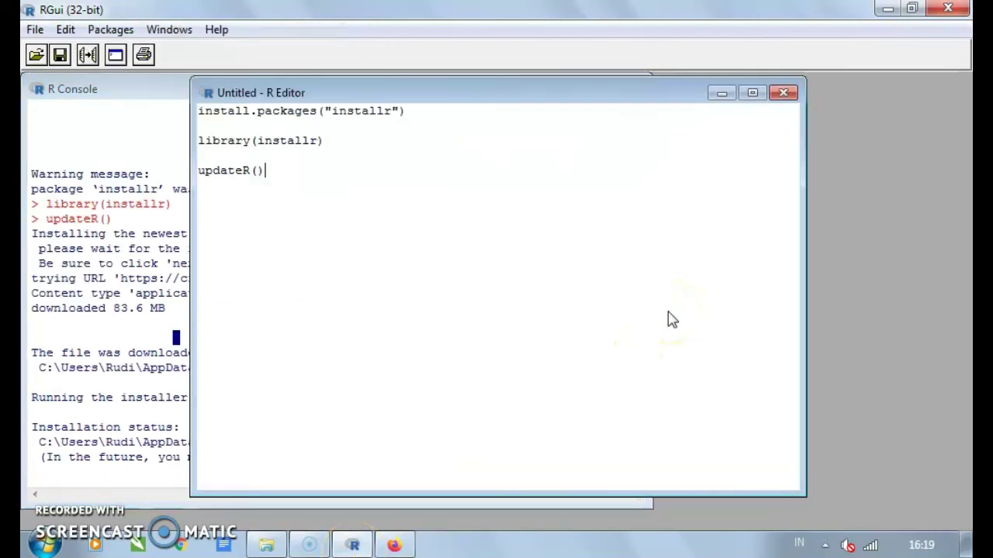
left_click(140, 446)
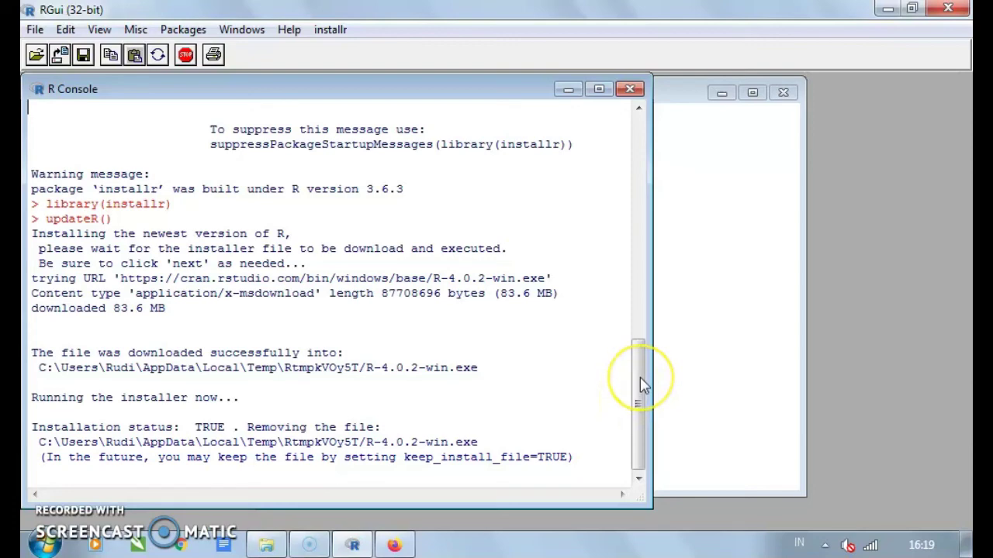
left_click_drag(643, 385, 640, 456)
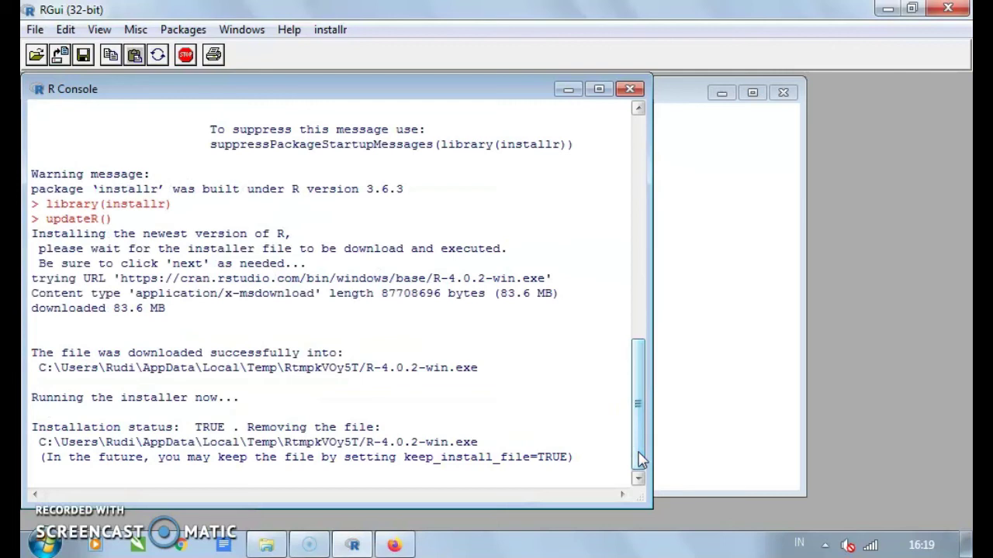
left_click_drag(528, 404, 369, 374)
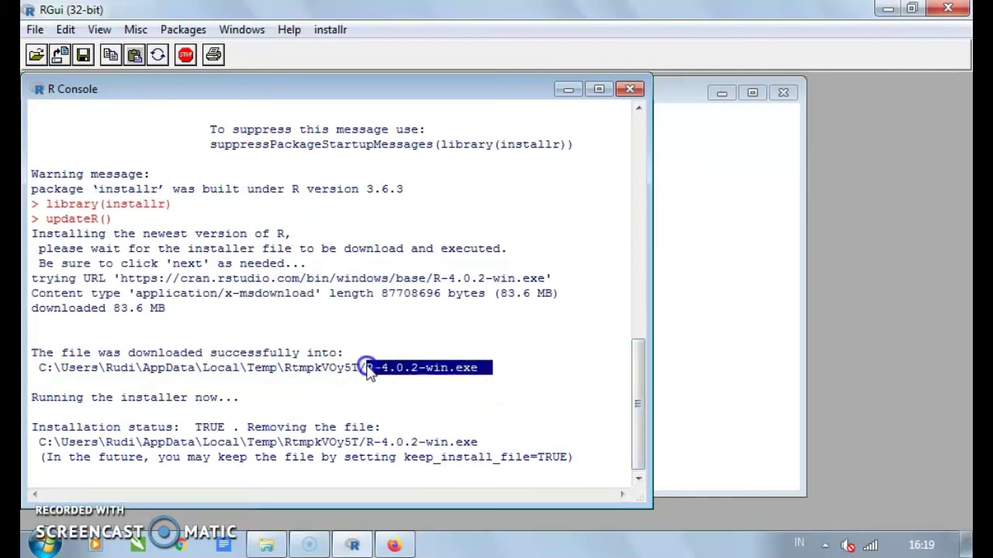
Close the untitled script containing the installr commands.
left_click(729, 312)
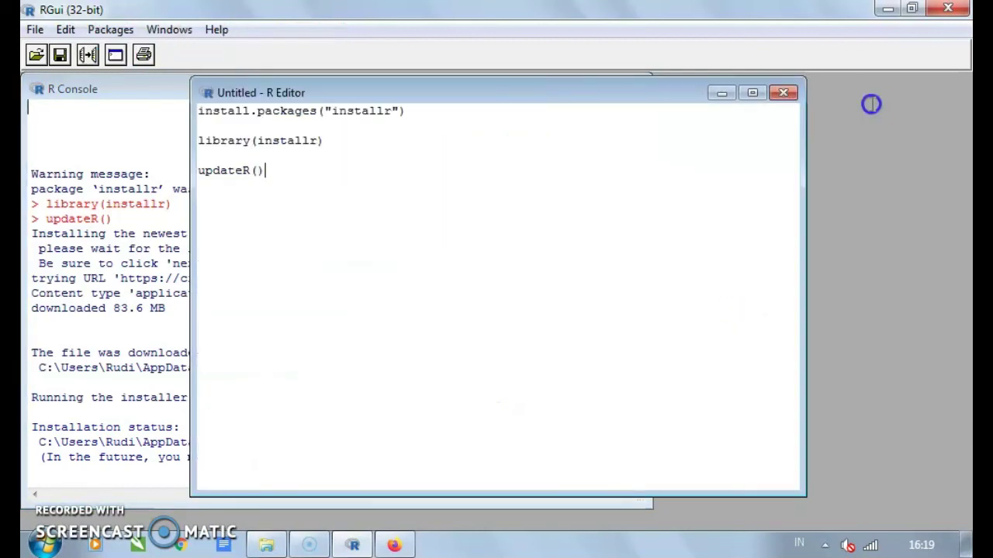
left_click(783, 93)
left_click(583, 338)
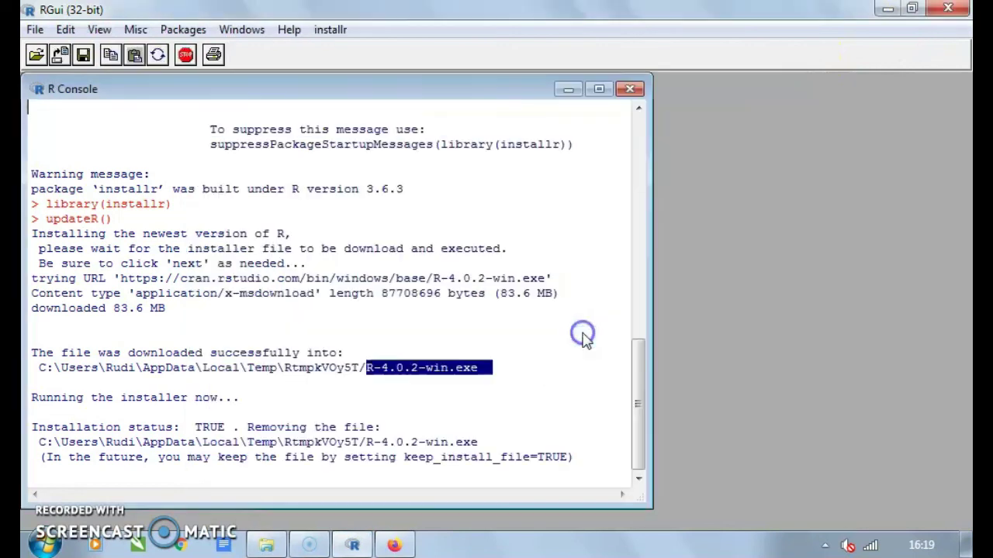
Check the progress of copying packages to the new R library in the console.
left_click(948, 10)
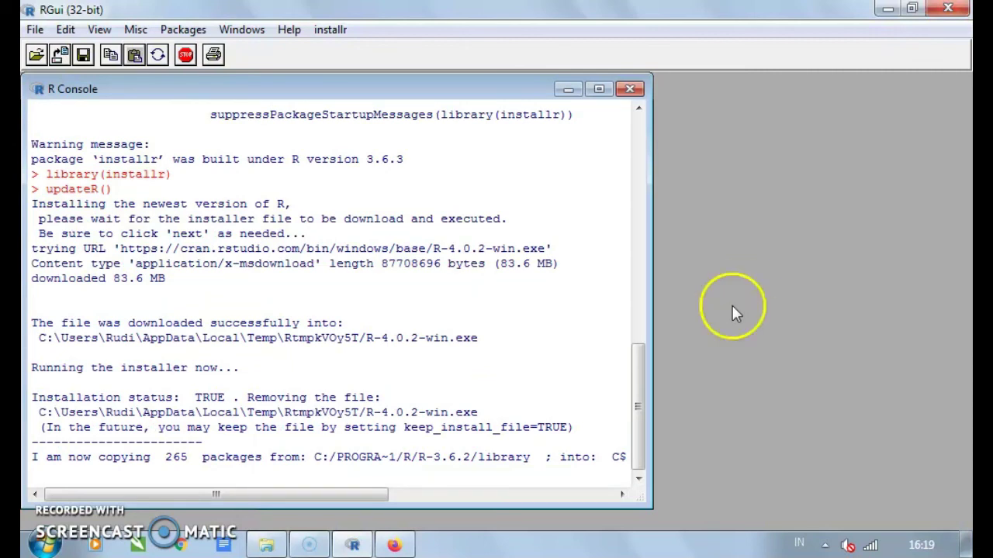
left_click(409, 498)
left_click(251, 494)
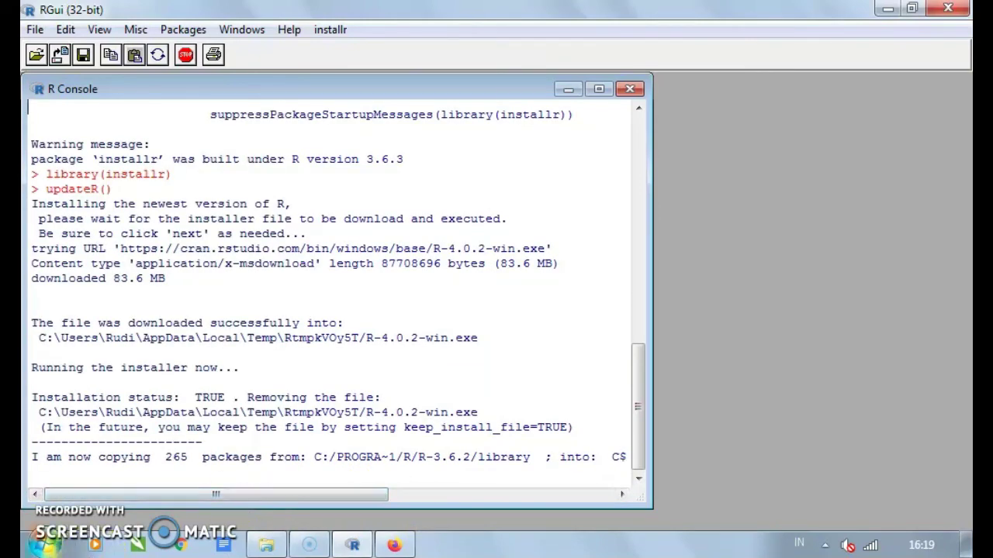
Minimize R and launch R i386 3.6.2 from the R folder of installed programs.
left_click(887, 8)
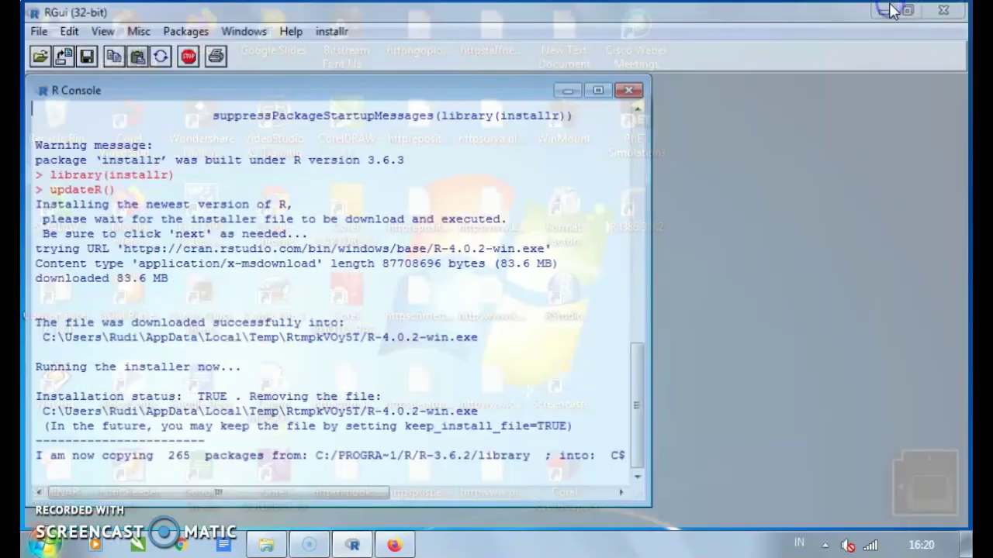
left_click(31, 550)
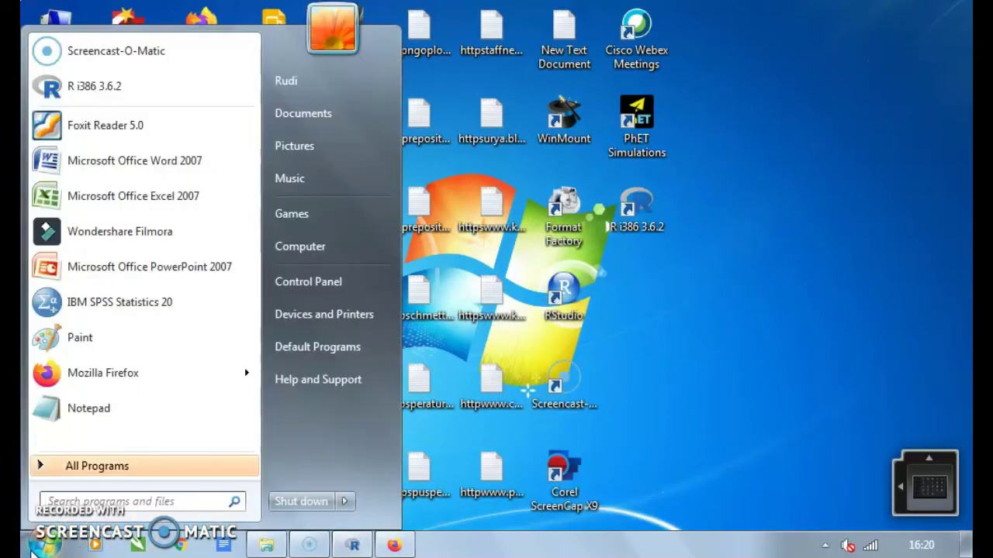
left_click(114, 471)
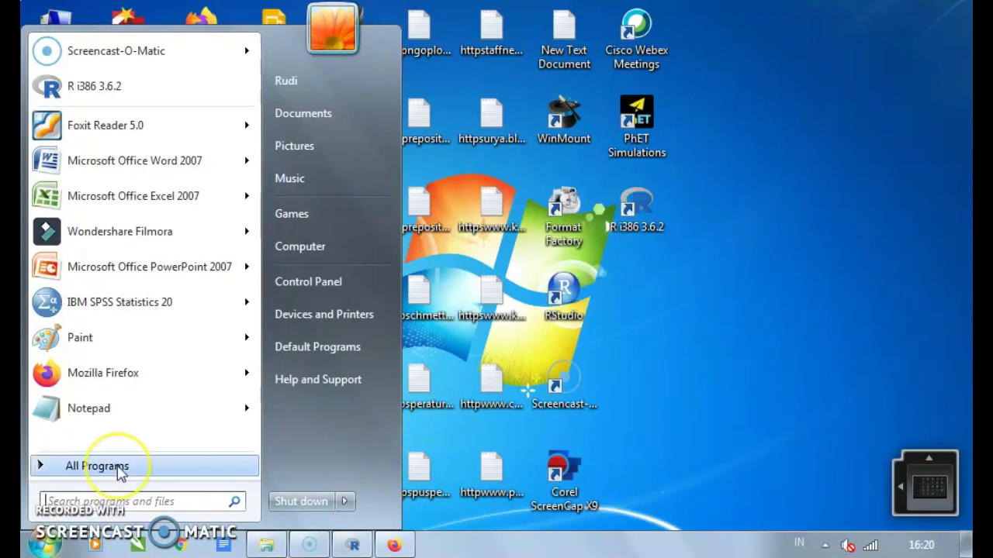
left_click(117, 467)
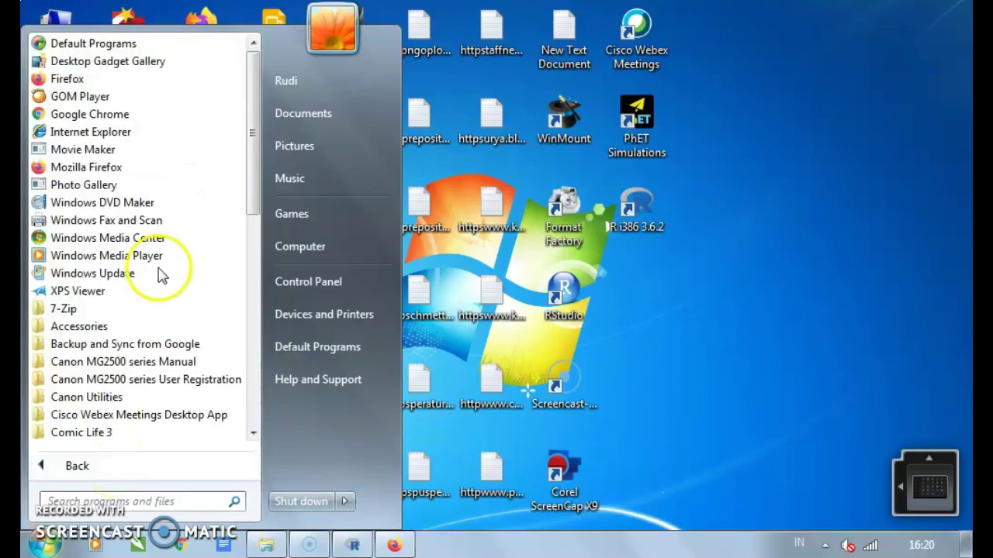
left_click_drag(252, 187, 245, 375)
left_click(50, 274)
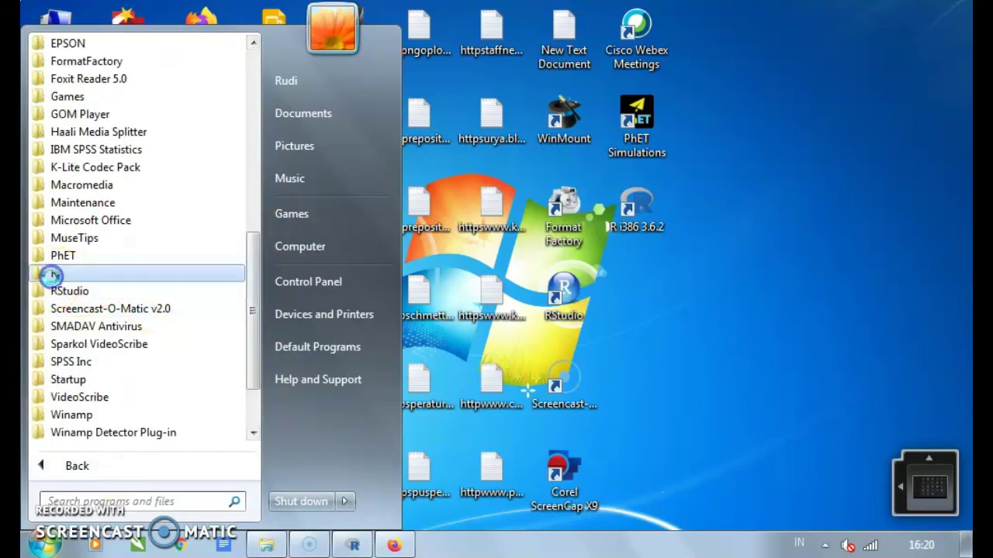
left_click(110, 292)
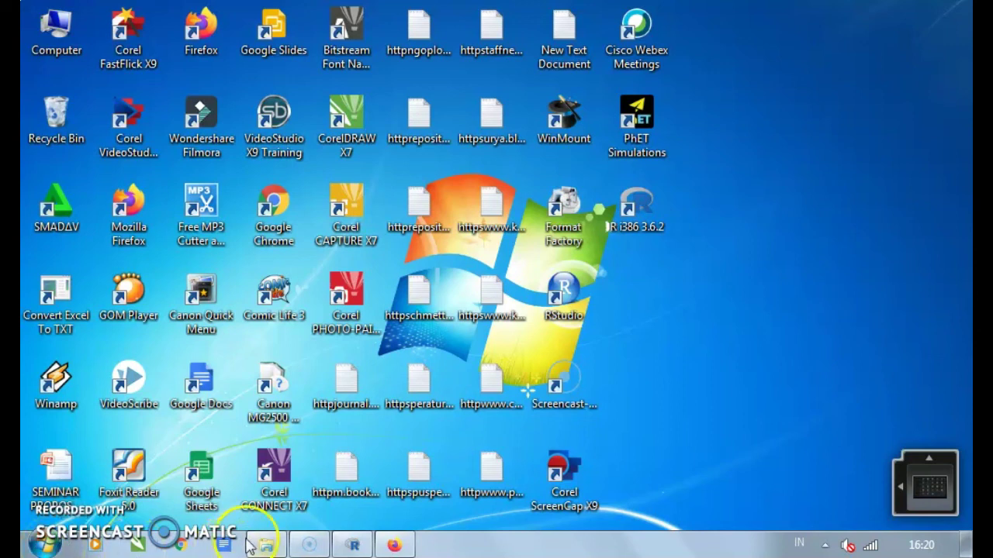
Bring the original R session back up, switch to the newly launched blank R window and close it.
mouse_move(248, 539)
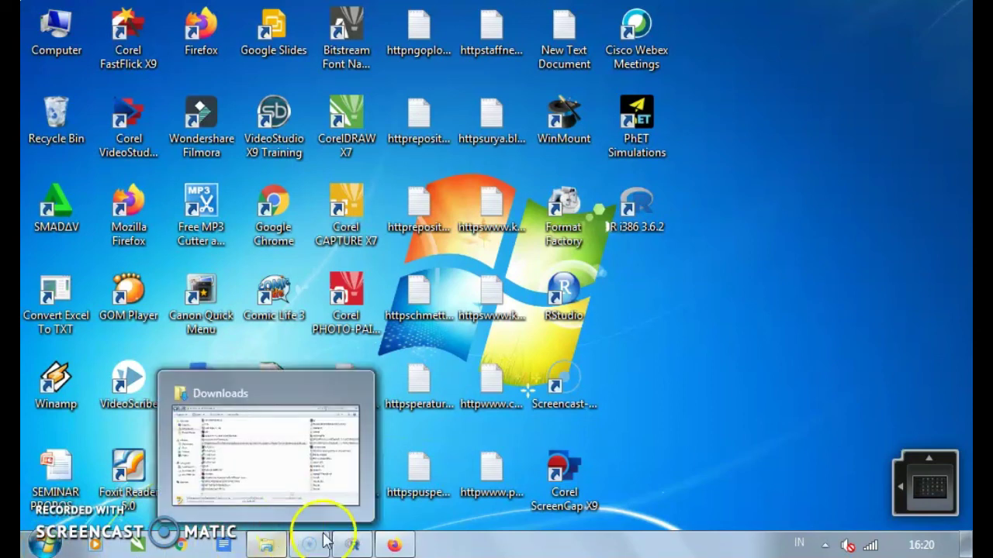
mouse_move(350, 547)
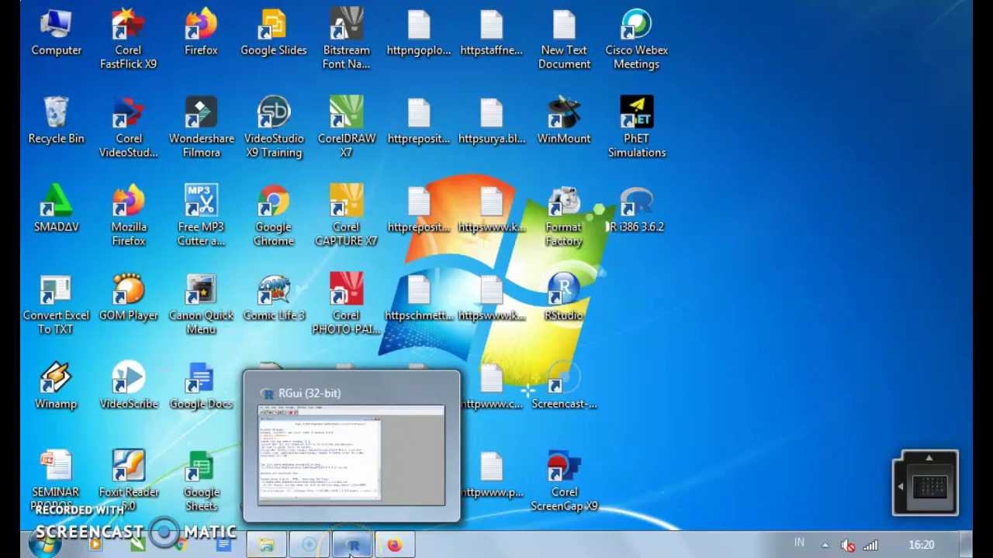
left_click(373, 450)
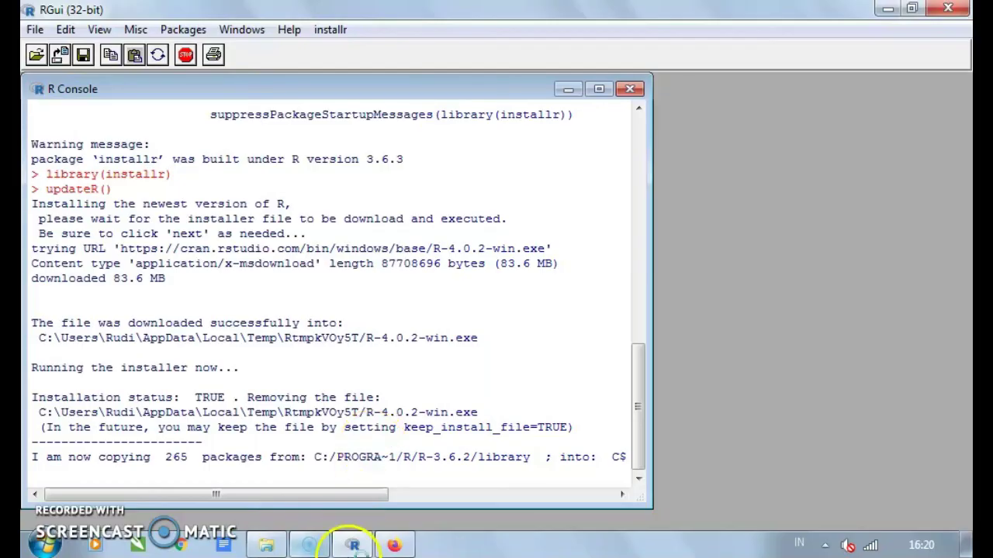
mouse_move(351, 545)
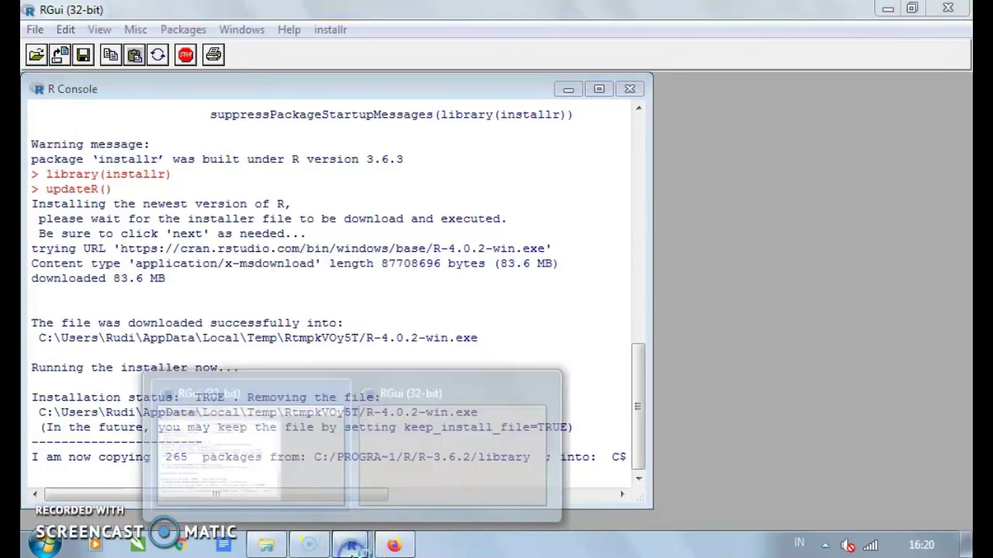
left_click(412, 493)
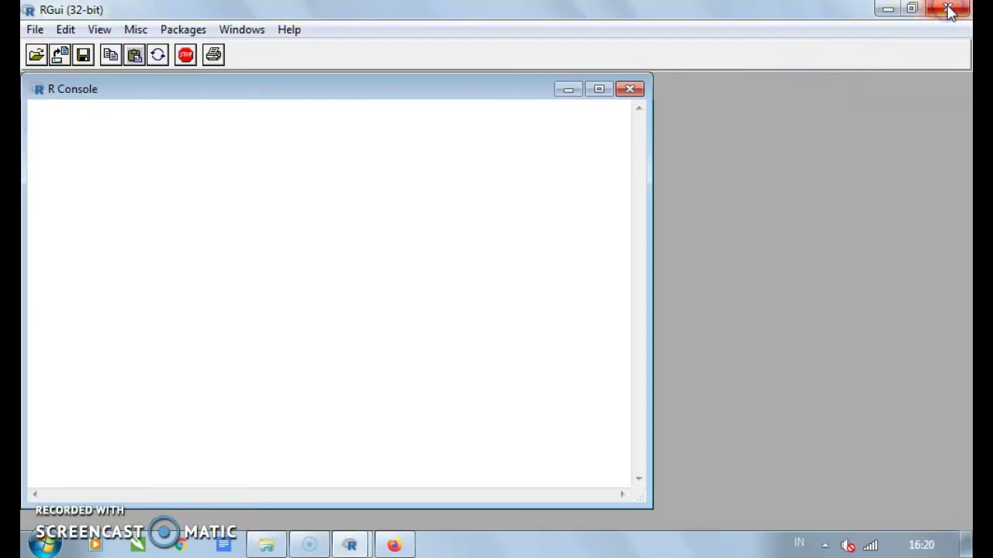
left_click(951, 11)
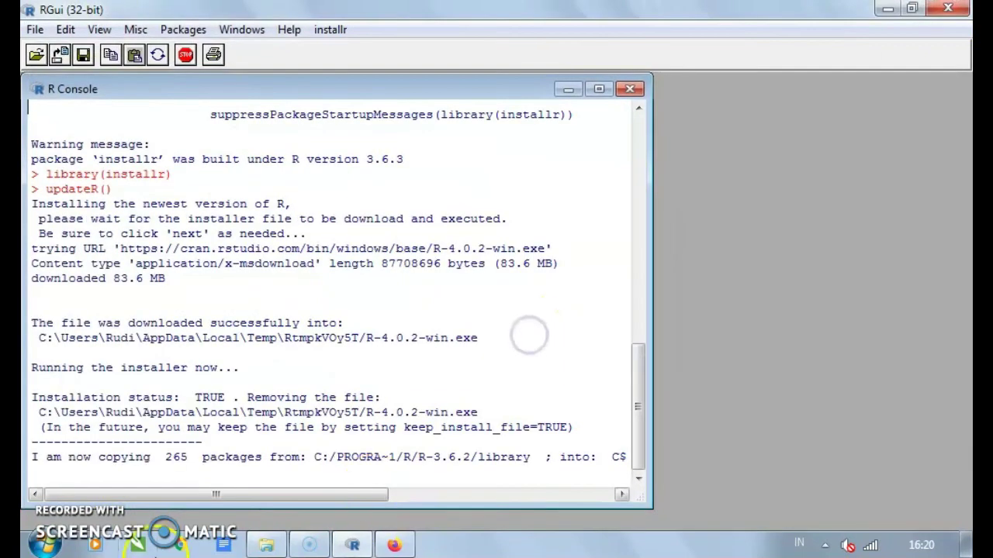
Launch R i386 4.0.2 from the R folder of installed programs.
left_click(32, 549)
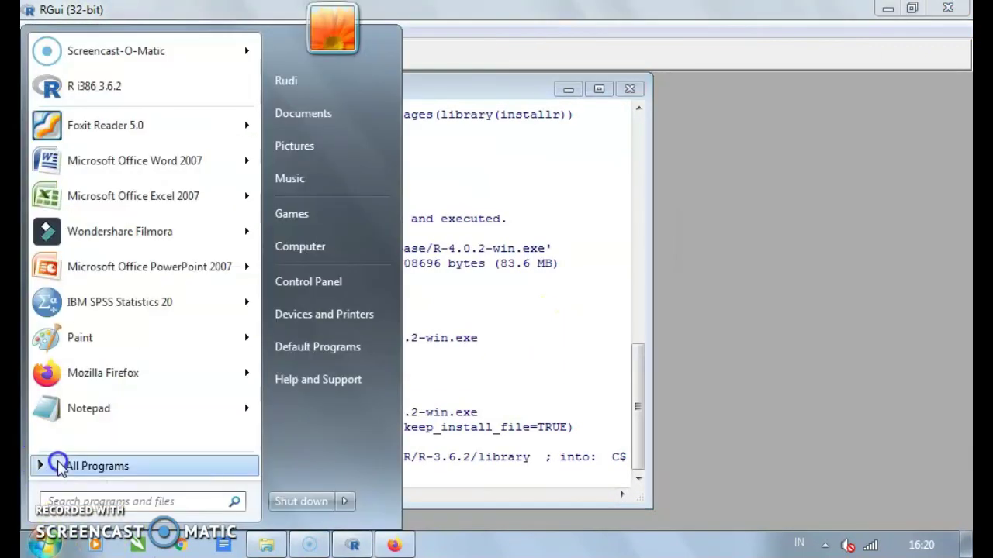
left_click(56, 465)
left_click(82, 275)
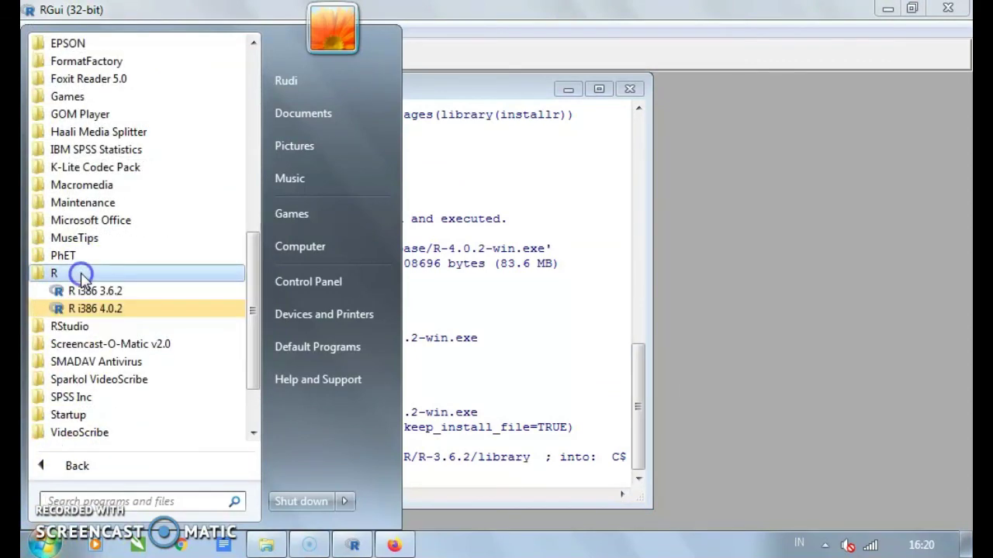
left_click(116, 310)
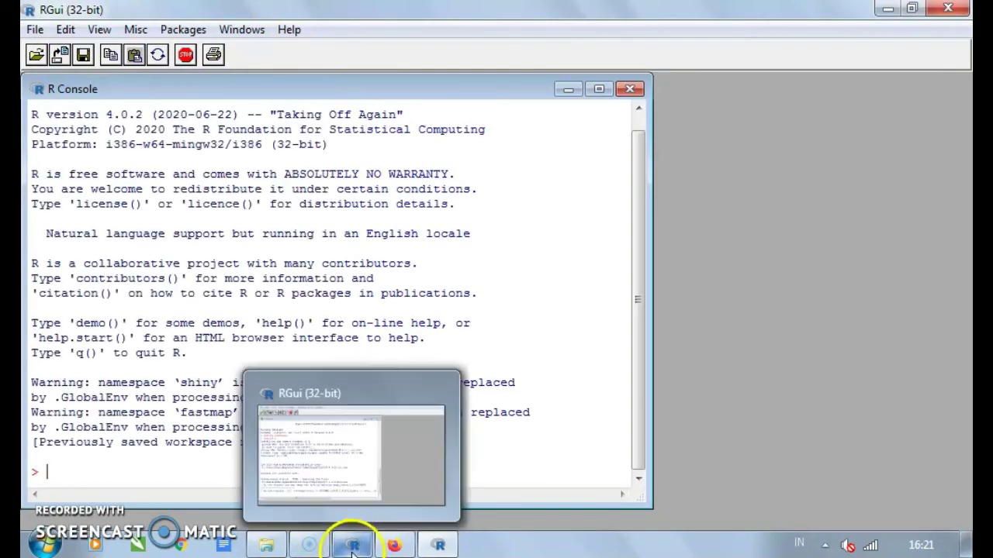
mouse_move(319, 553)
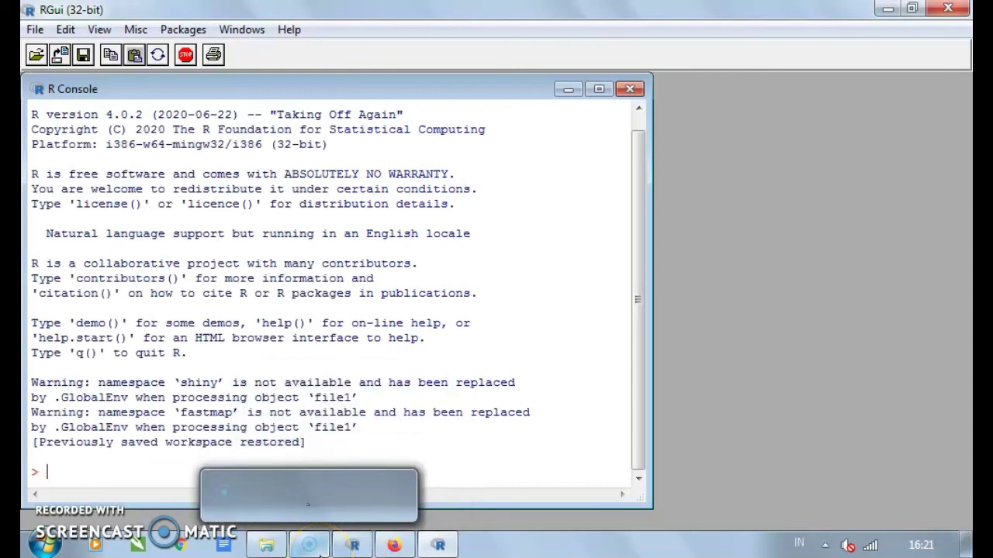
left_click(320, 552)
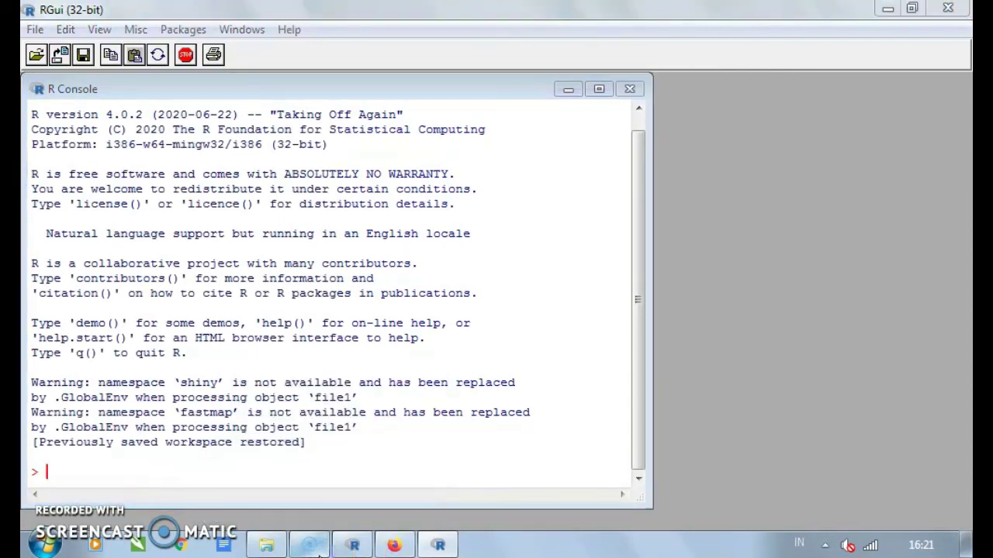